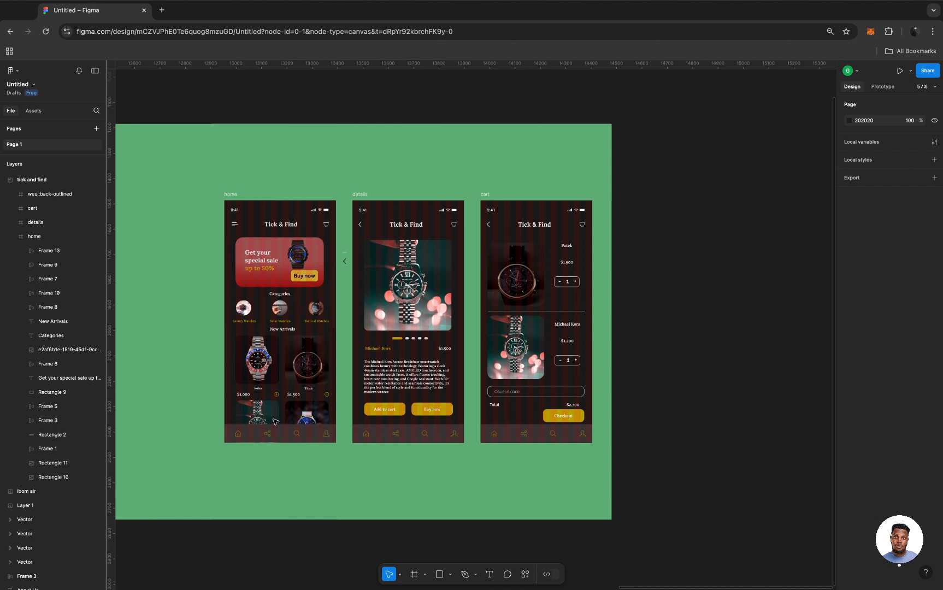
Duplicate the home frame and place the copy on the empty canvas outside the green section, beyond the cart screen.
{"action": "left_click", "coordinate": [227, 197]}
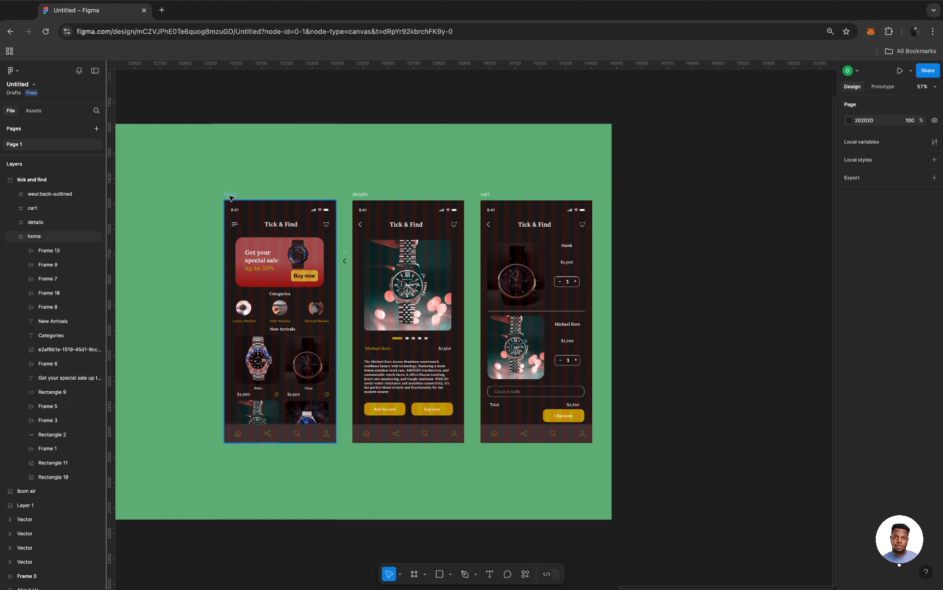
{"action": "left_click_drag", "start_coordinate": [226, 194], "coordinate": [698, 192]}
{"action": "scroll", "coordinate": [670, 223], "scroll_direction": "right", "scroll_amount": 10}
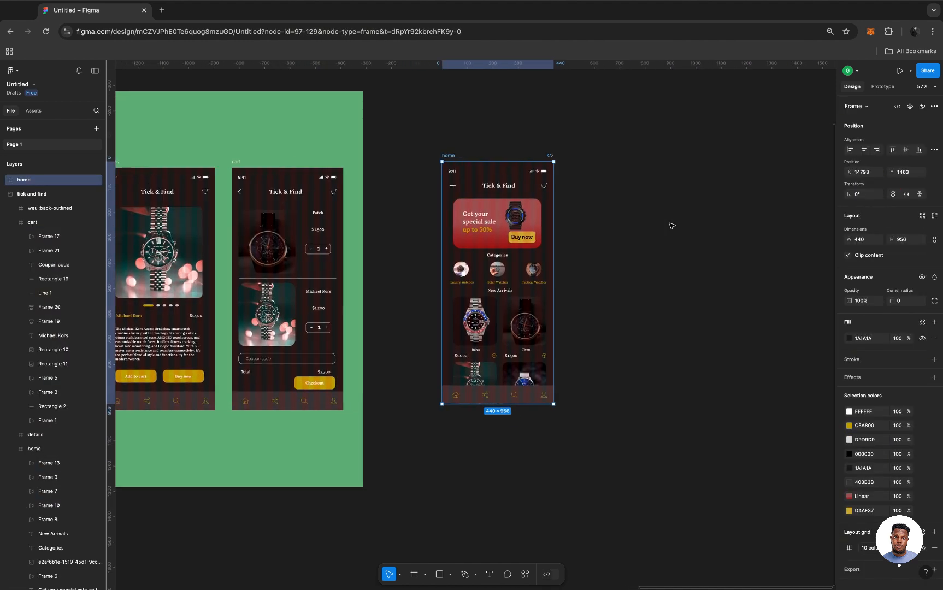
Examine the copied home screen, from its New Arrivals products down to the navigation bar and the frame's lower edge.
{"action": "scroll", "coordinate": [457, 319], "scroll_direction": "up", "scroll_amount": 6}
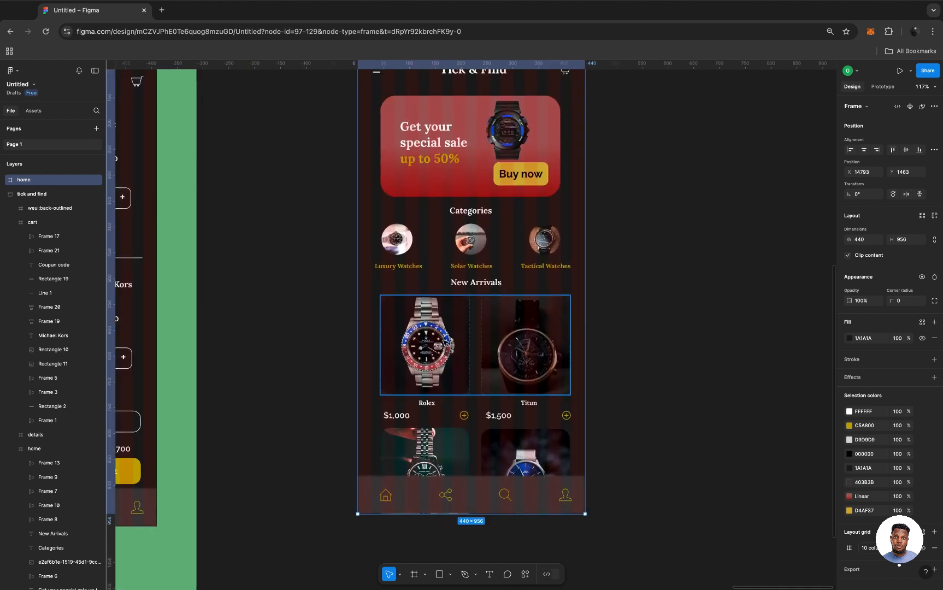
{"action": "scroll", "coordinate": [479, 351], "scroll_direction": "up", "scroll_amount": 5}
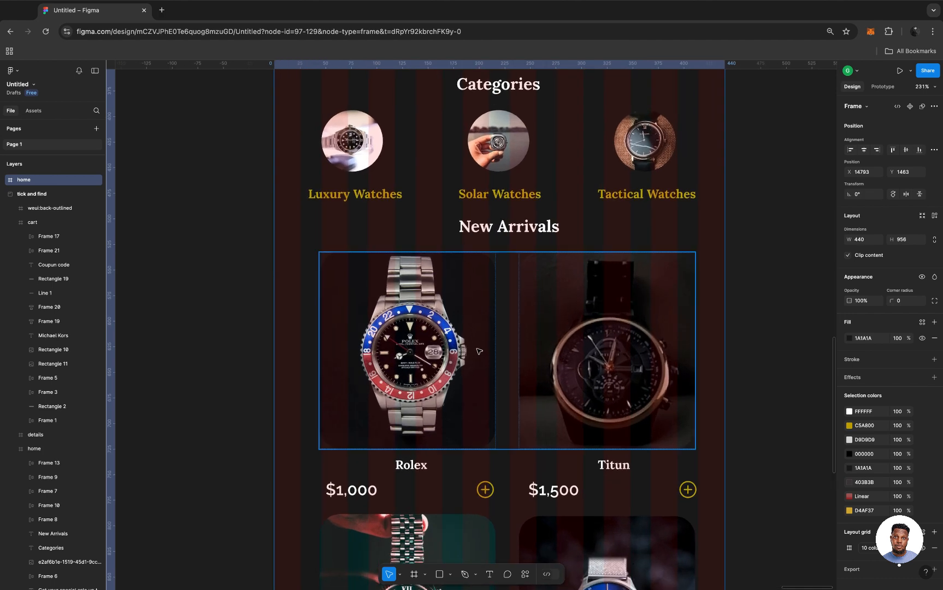
{"action": "scroll", "coordinate": [479, 351], "scroll_direction": "down", "scroll_amount": 5}
{"action": "scroll", "coordinate": [479, 352], "scroll_direction": "down", "scroll_amount": 3}
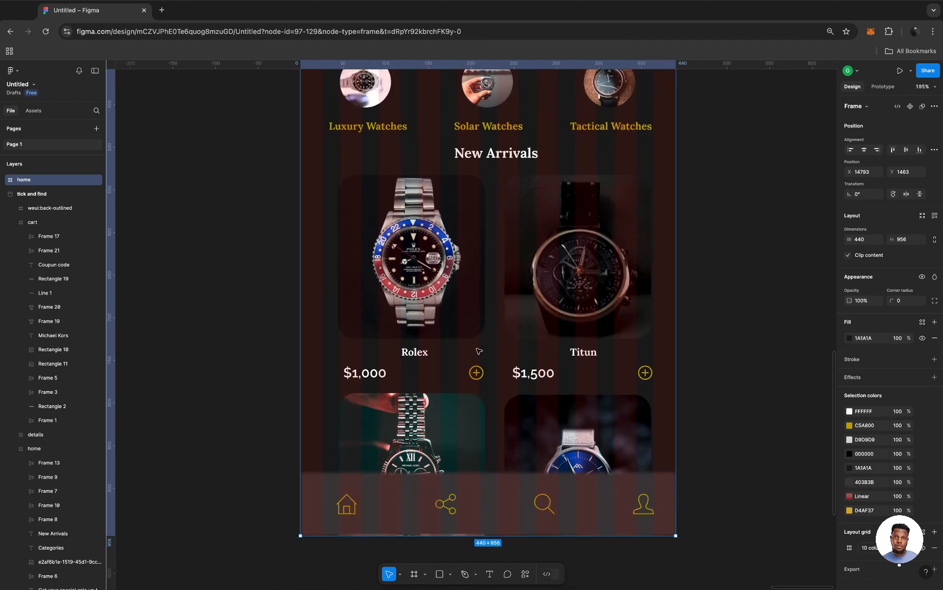
{"action": "scroll", "coordinate": [480, 351], "scroll_direction": "down", "scroll_amount": 2}
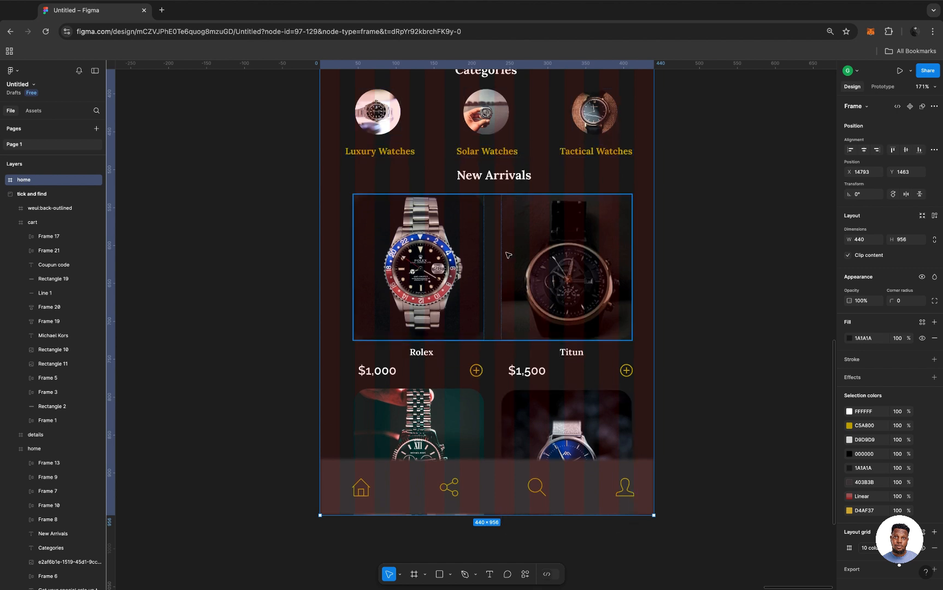
{"action": "scroll", "coordinate": [515, 249], "scroll_direction": "down", "scroll_amount": 3}
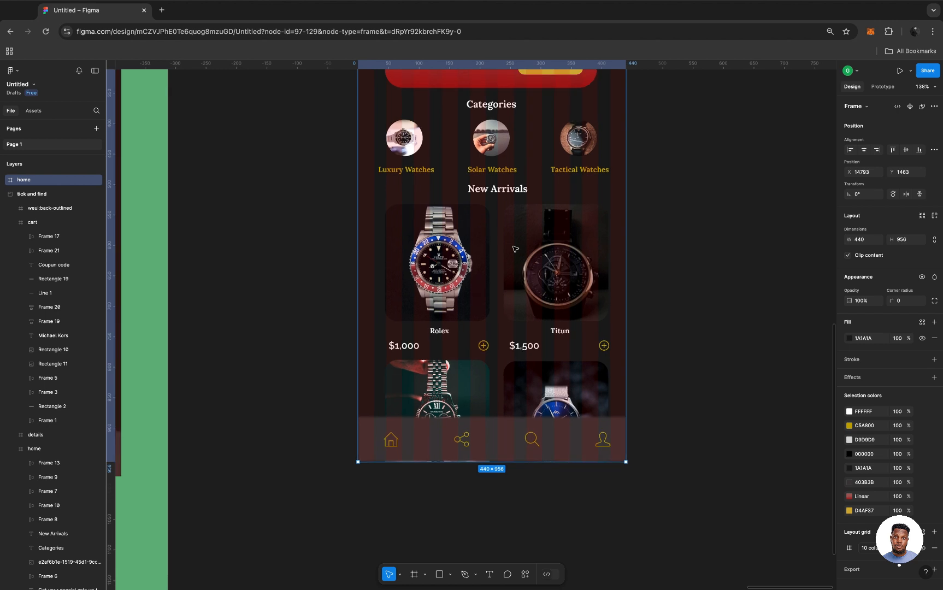
{"action": "scroll", "coordinate": [516, 249], "scroll_direction": "up", "scroll_amount": 3}
{"action": "scroll", "coordinate": [481, 268], "scroll_direction": "down", "scroll_amount": 2}
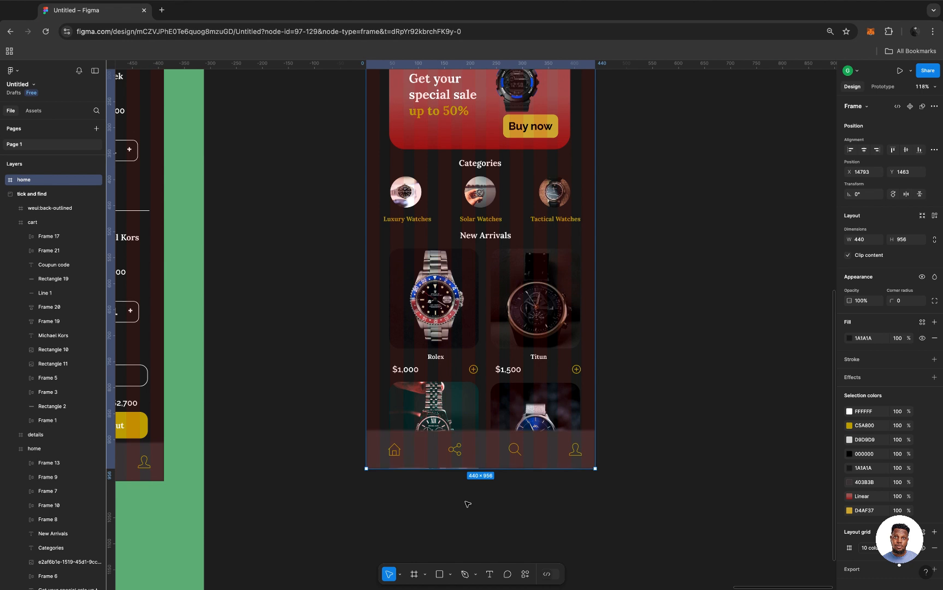
{"action": "scroll", "coordinate": [535, 230], "scroll_direction": "down", "scroll_amount": 5}
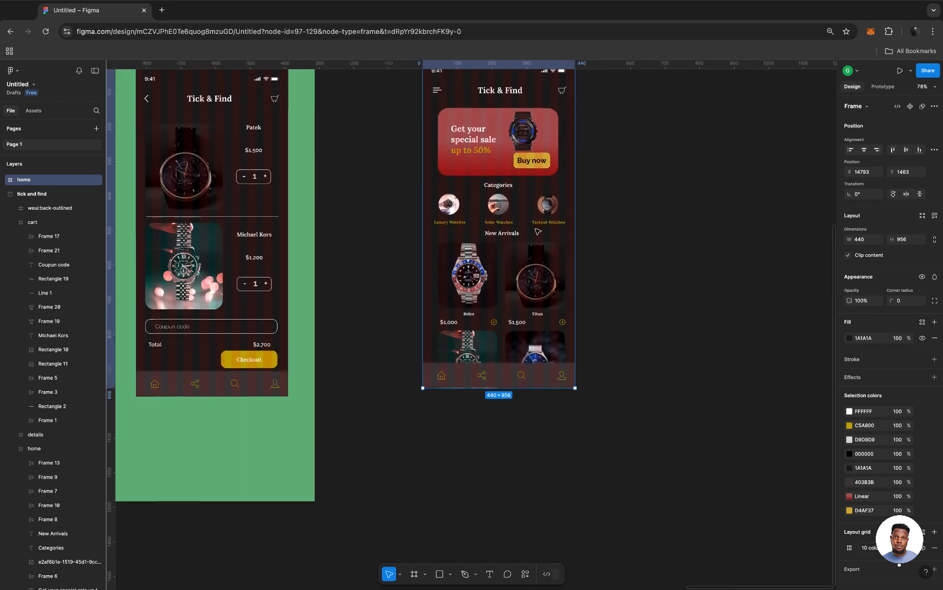
{"action": "scroll", "coordinate": [538, 232], "scroll_direction": "up", "scroll_amount": 2}
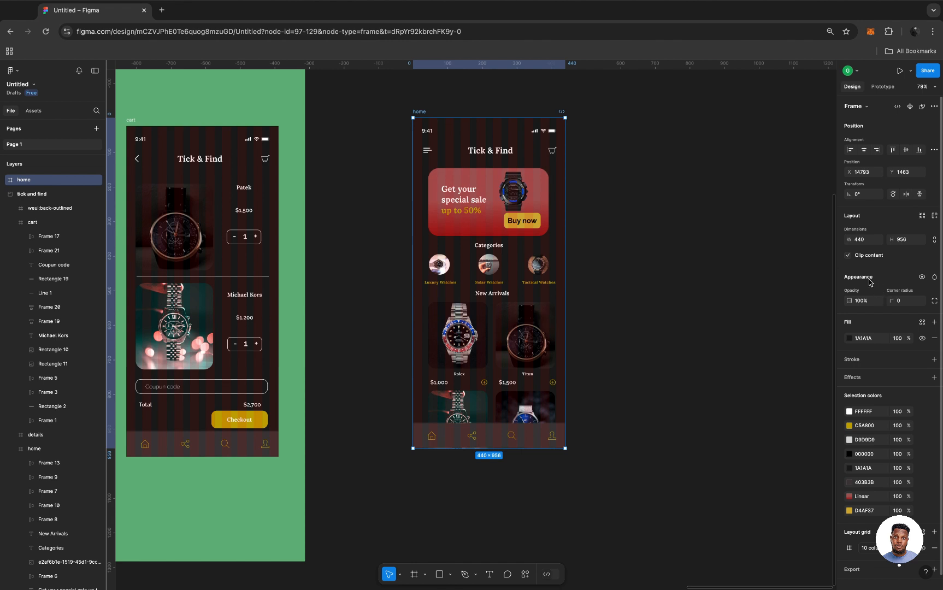
Turn off Clip content on the copied home frame so the products extending past its lower edge are shown.
{"action": "left_click", "coordinate": [847, 257]}
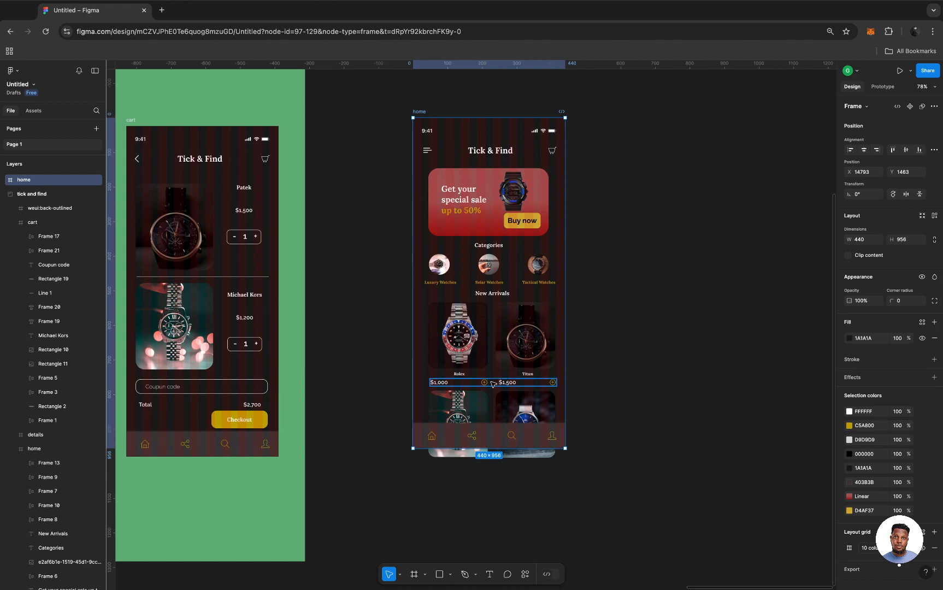
{"action": "scroll", "coordinate": [492, 384], "scroll_direction": "up", "scroll_amount": 5}
{"action": "scroll", "coordinate": [494, 384], "scroll_direction": "down", "scroll_amount": 3}
{"action": "scroll", "coordinate": [493, 385], "scroll_direction": "left", "scroll_amount": 2}
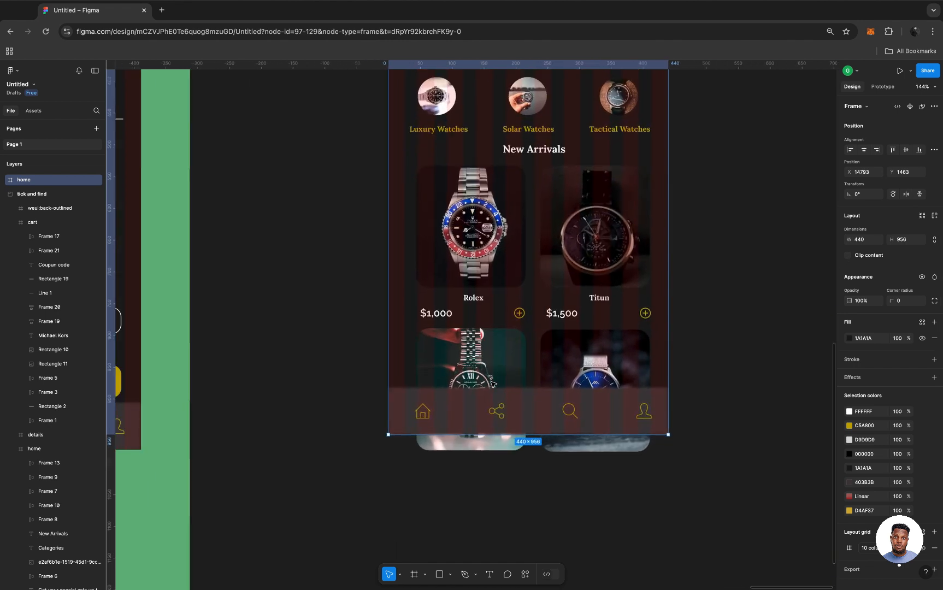
Try to duplicate the watch images together with the single name and price rows as a block below the home frame.
{"action": "left_click", "coordinate": [489, 253]}
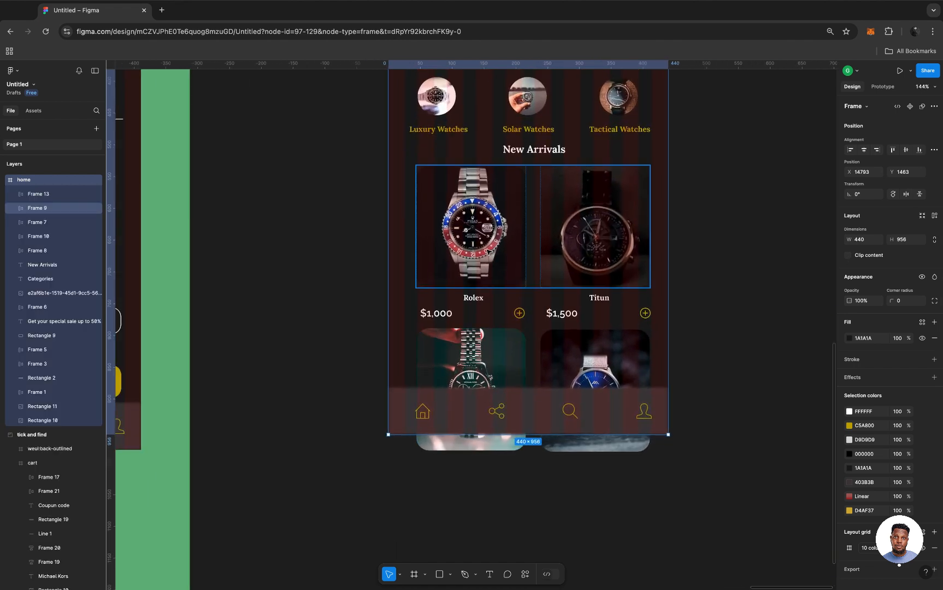
{"action": "left_click", "coordinate": [563, 300], "text": "shift"}
{"action": "left_click", "coordinate": [545, 318], "text": "shift"}
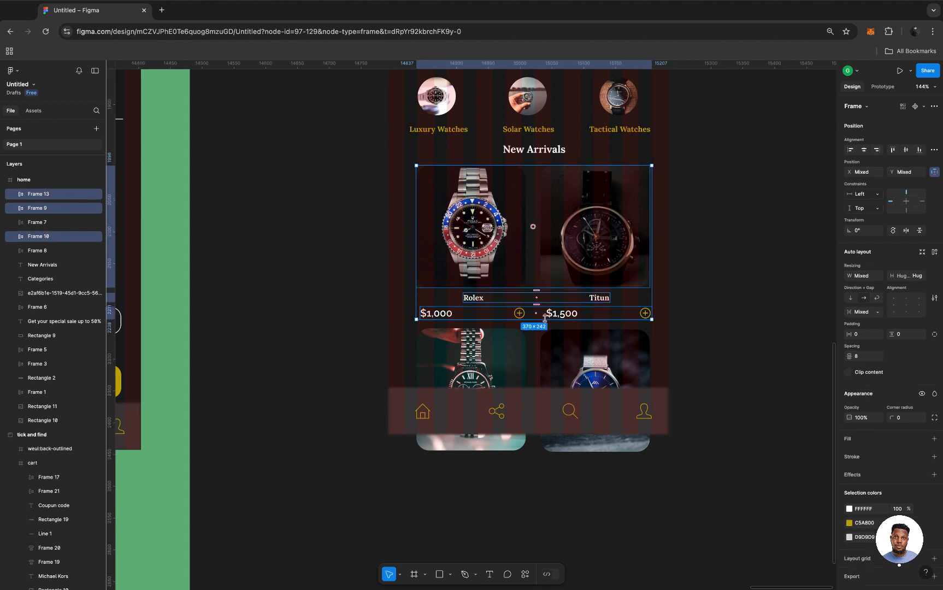
{"action": "left_click", "coordinate": [515, 356], "text": "shift"}
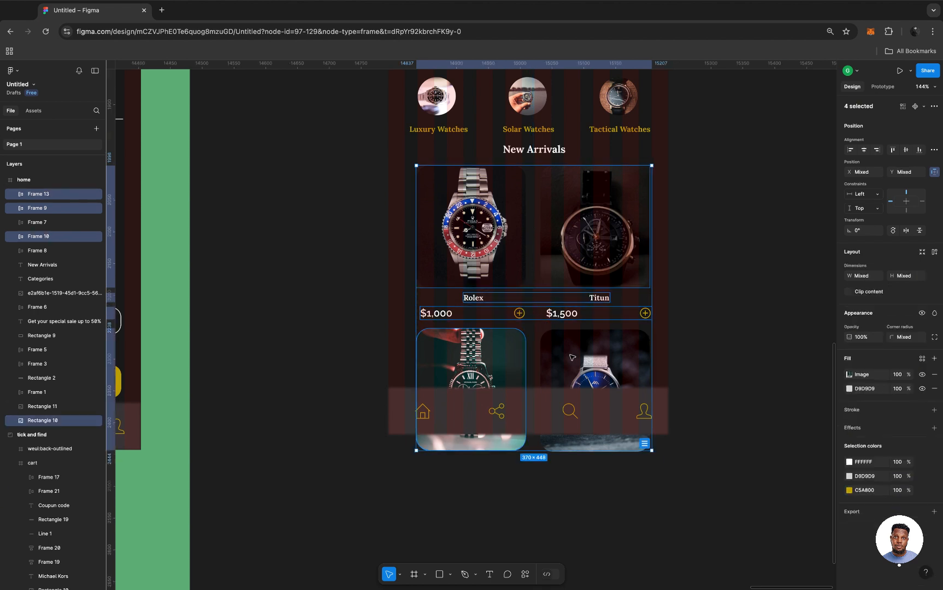
{"action": "left_click", "coordinate": [577, 359], "text": "shift"}
{"action": "scroll", "coordinate": [576, 360], "scroll_direction": "down", "scroll_amount": 6}
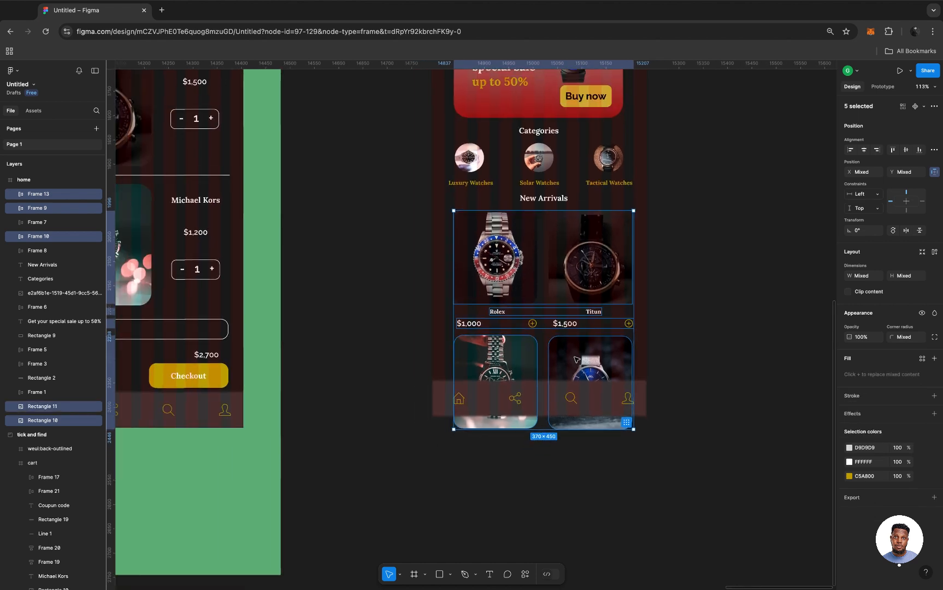
{"action": "scroll", "coordinate": [577, 360], "scroll_direction": "down", "scroll_amount": 1}
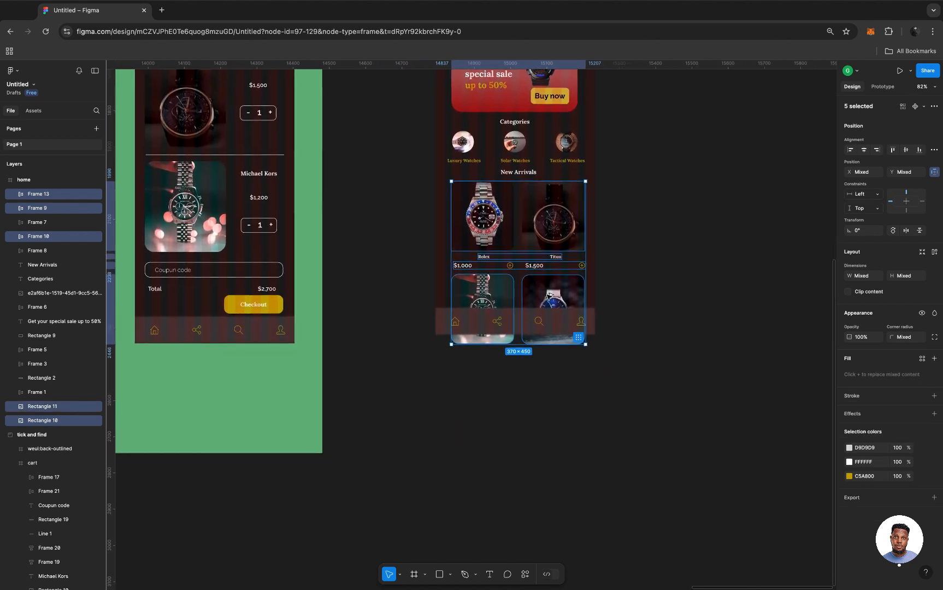
{"action": "left_click_drag", "start_coordinate": [550, 295], "coordinate": [558, 469], "text": "alt"}
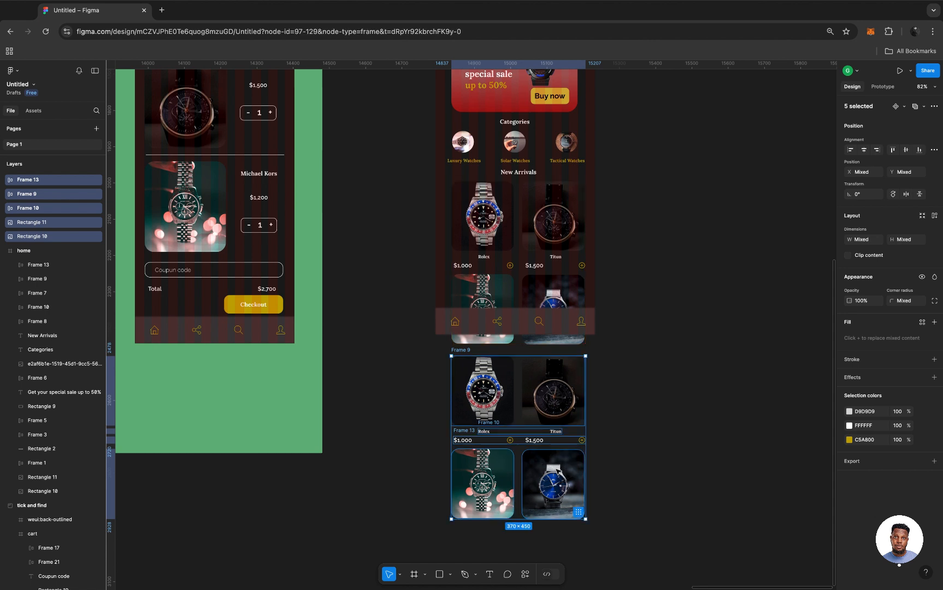
{"action": "key", "text": "ctrl+z"}
{"action": "left_click", "coordinate": [643, 323]}
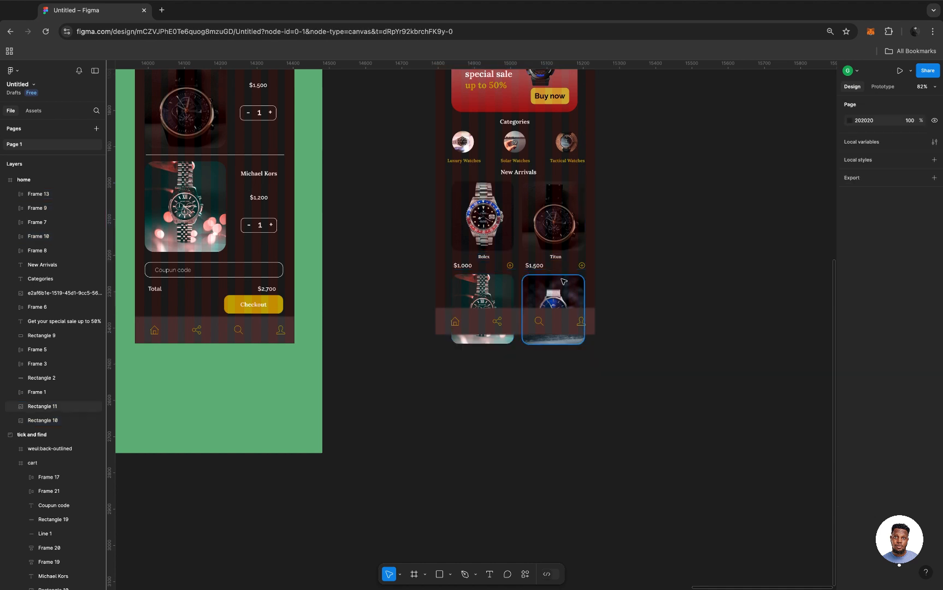
Duplicate the Rolex/Titun name row and the $1,000/$1,500 price row, placing the copies directly beneath the second row of watch images.
{"action": "scroll", "coordinate": [563, 282], "scroll_direction": "up", "scroll_amount": 5}
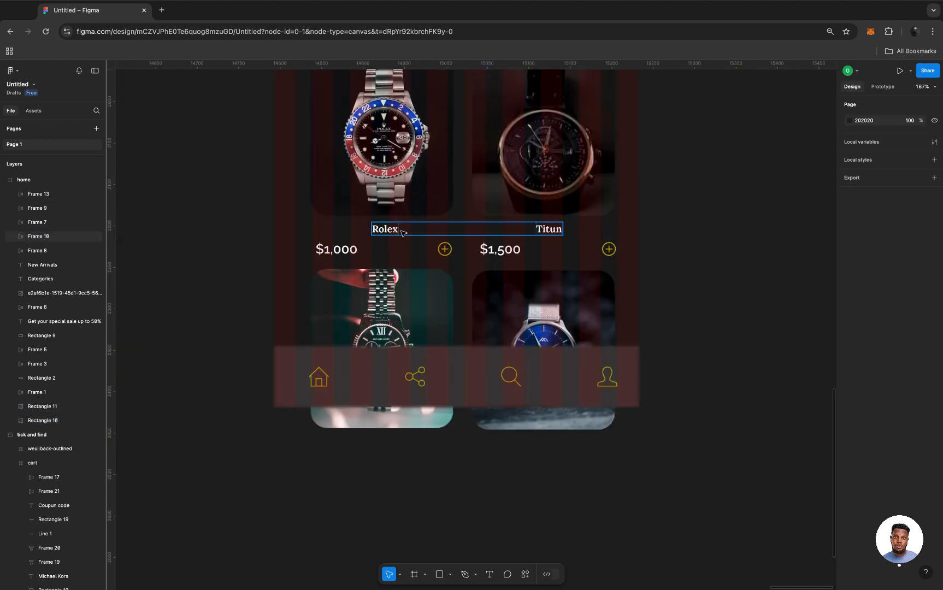
{"action": "left_click", "coordinate": [402, 232]}
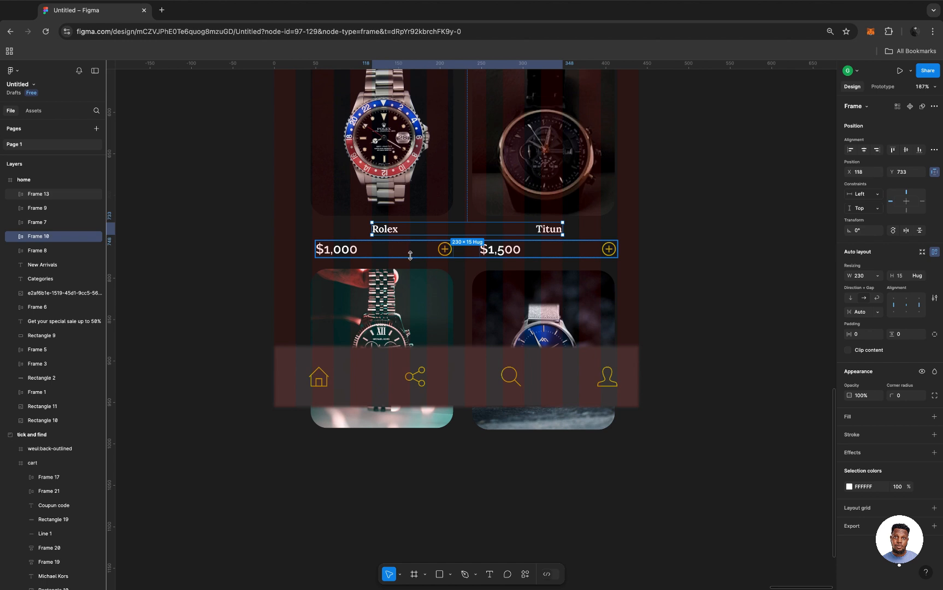
{"action": "left_click", "coordinate": [411, 255], "text": "shift"}
{"action": "left_click_drag", "start_coordinate": [415, 252], "coordinate": [417, 470]}
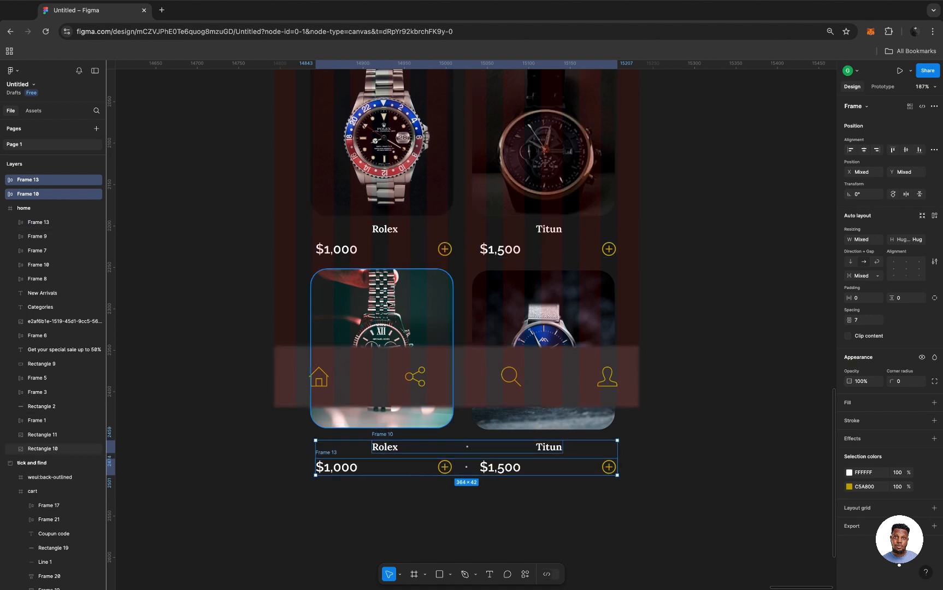
Duplicate both rows of watch images with all their name and price rows, and place the copied block below the existing products.
{"action": "left_click", "coordinate": [389, 307], "text": "shift"}
{"action": "left_click", "coordinate": [541, 320], "text": "shift"}
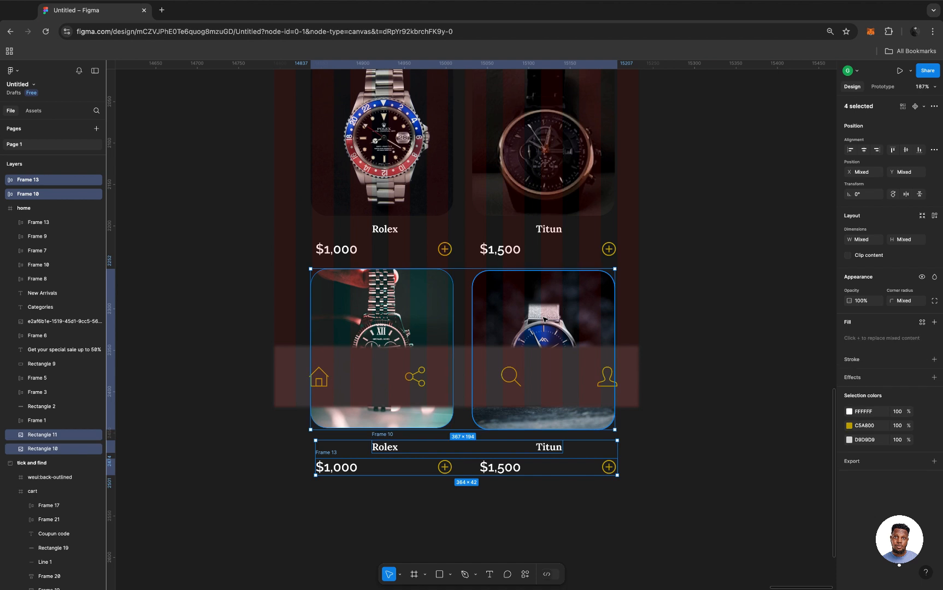
{"action": "left_click", "coordinate": [401, 253], "text": "shift"}
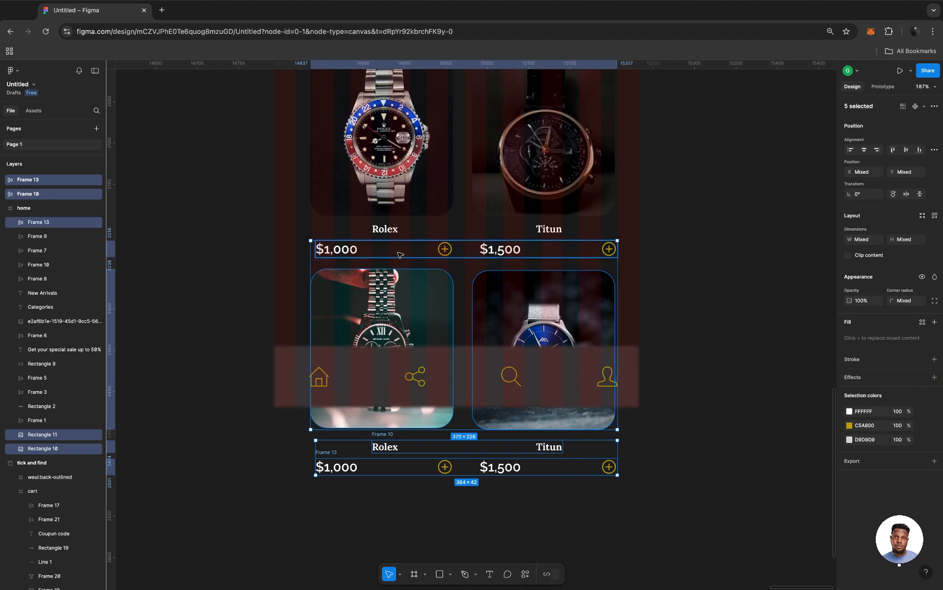
{"action": "left_click", "coordinate": [417, 234], "text": "shift"}
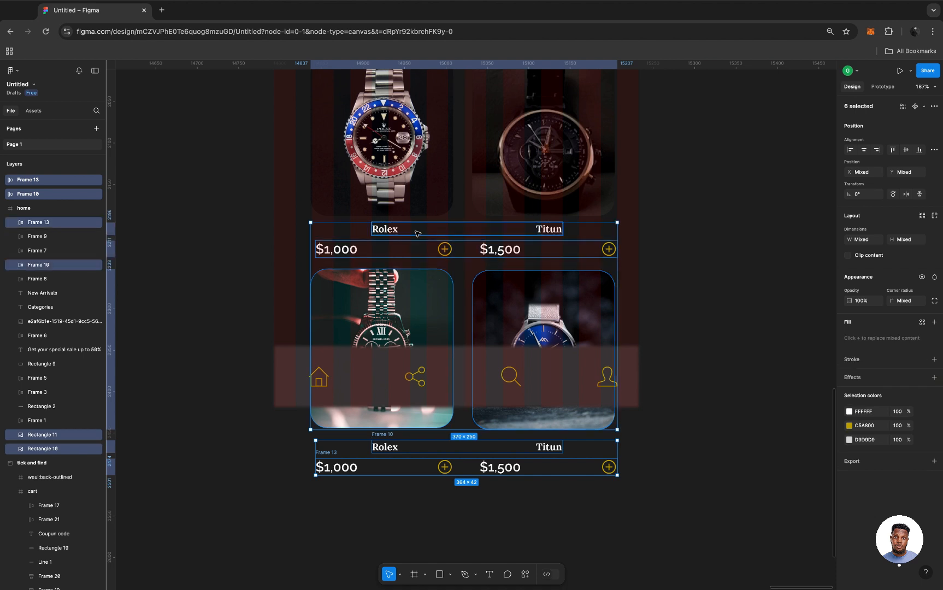
{"action": "left_click", "coordinate": [414, 189], "text": "shift"}
{"action": "scroll", "coordinate": [421, 202], "scroll_direction": "down", "scroll_amount": 5}
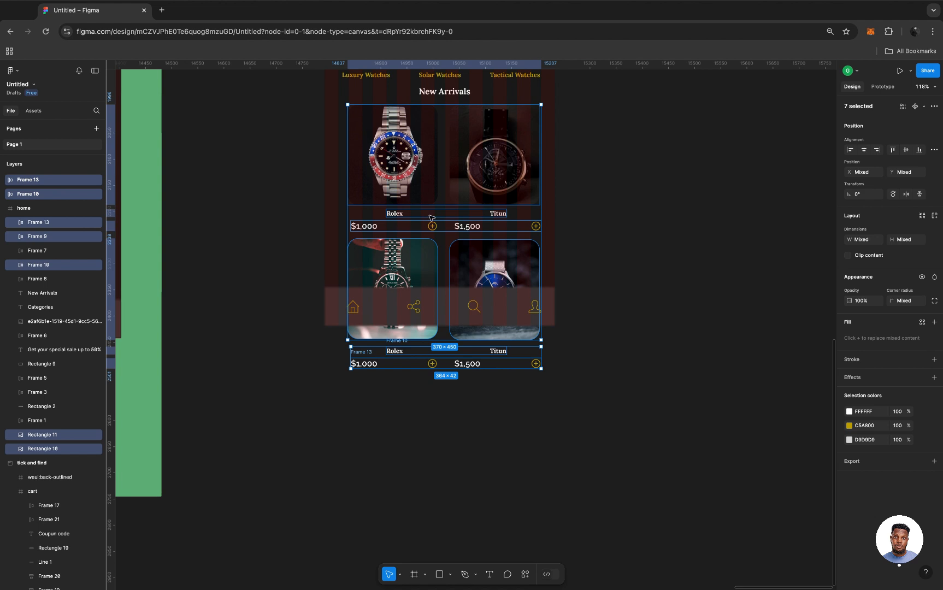
{"action": "scroll", "coordinate": [475, 301], "scroll_direction": "down", "scroll_amount": 8}
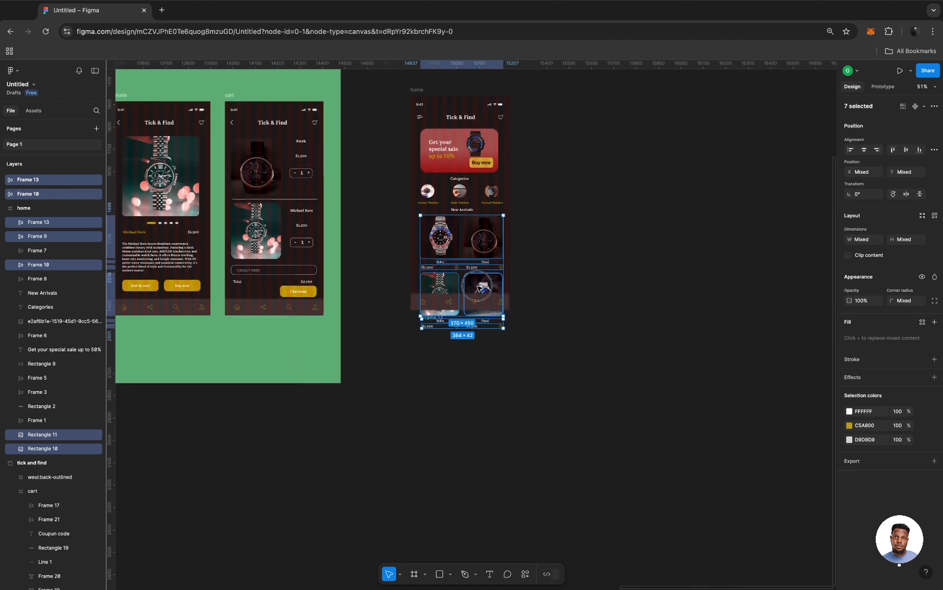
{"action": "left_click_drag", "start_coordinate": [480, 286], "coordinate": [481, 405]}
Nudge the duplicated product block down about 9 px to adjust its gap from the price row above.
{"action": "scroll", "coordinate": [481, 405], "scroll_direction": "up", "scroll_amount": 6}
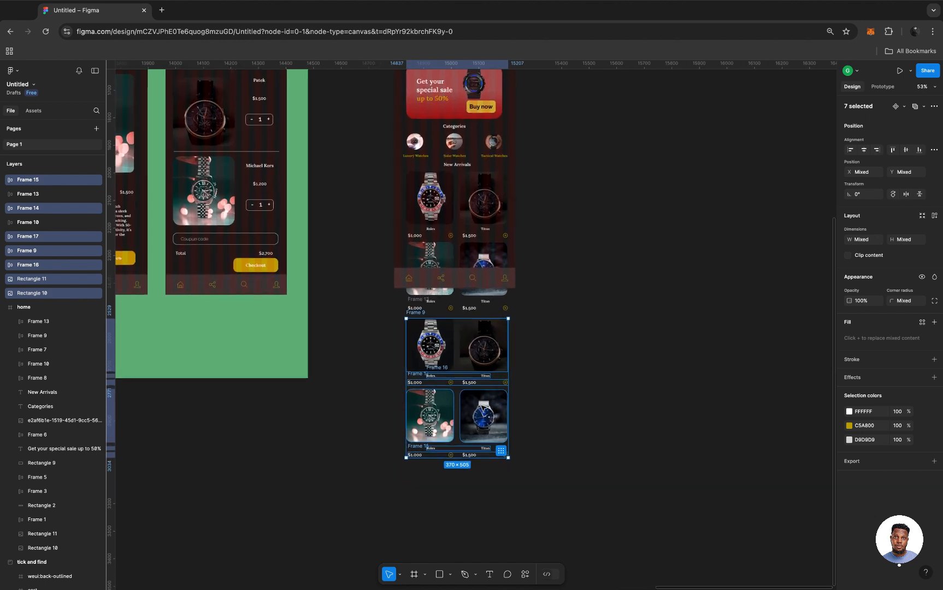
{"action": "scroll", "coordinate": [481, 407], "scroll_direction": "up", "scroll_amount": 3}
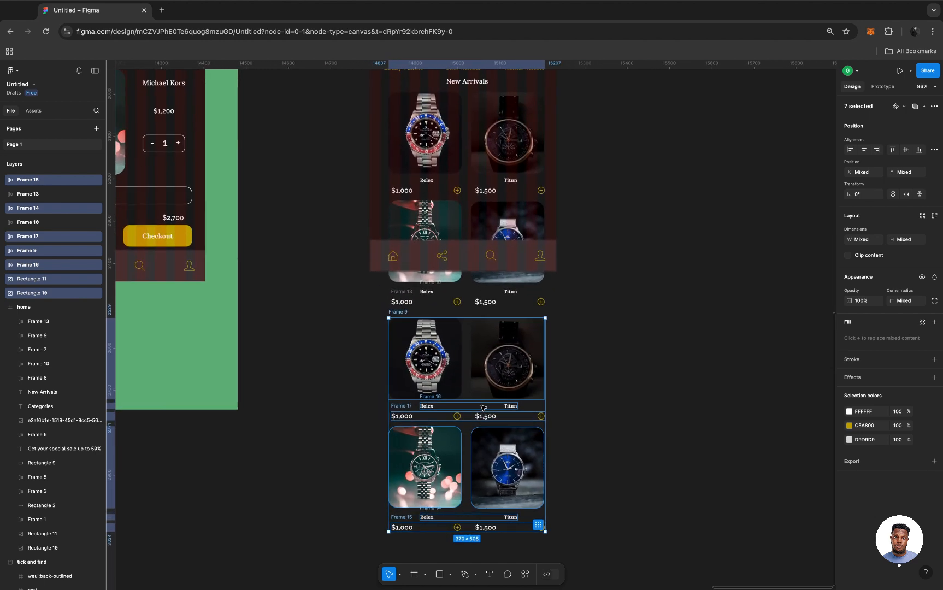
{"action": "key", "text": "Up"}
{"action": "key", "text": "Up"}
{"action": "key", "text": "Up"}
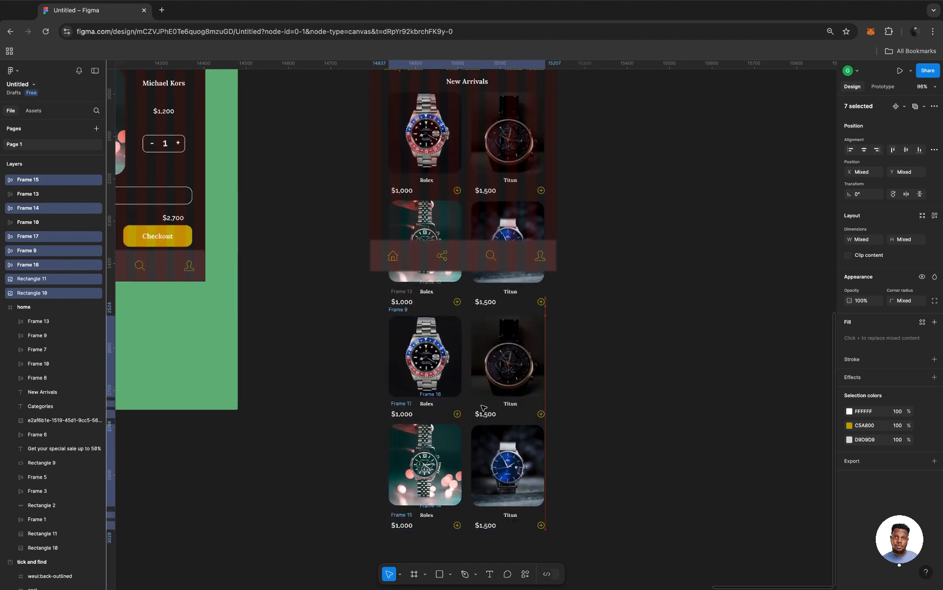
{"action": "key", "text": "Down"}
{"action": "key", "text": "Down"}
{"action": "key", "text": "Down"}
{"action": "key", "text": "Down"}
{"action": "key", "text": "Down"}
{"action": "key", "text": "Down"}
{"action": "key", "text": "Down"}
{"action": "key", "text": "Down"}
{"action": "key", "text": "Down"}
{"action": "key", "text": "Down"}
{"action": "key", "text": "Down"}
{"action": "key", "text": "Down"}
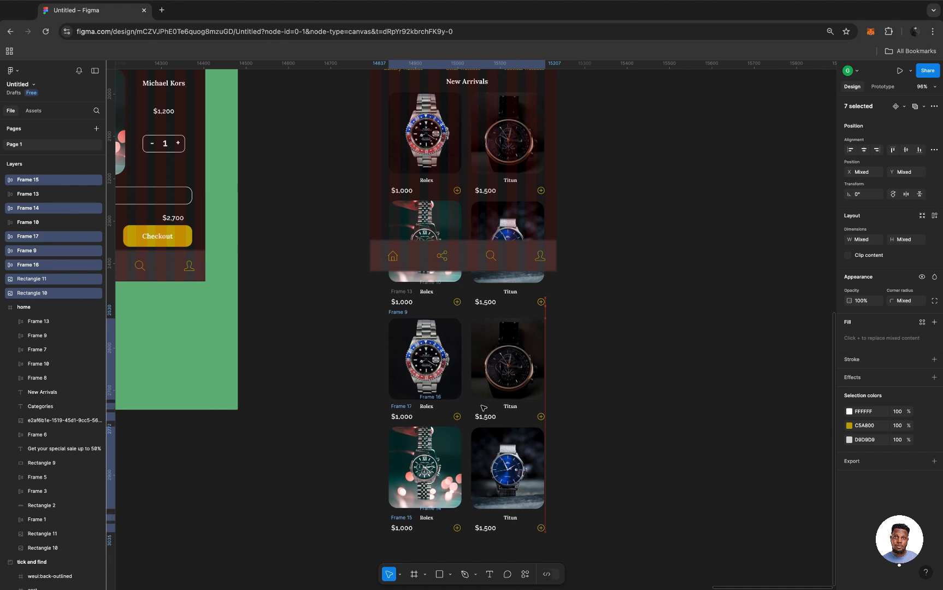
{"action": "key", "text": "Down"}
{"action": "key", "text": "Down"}
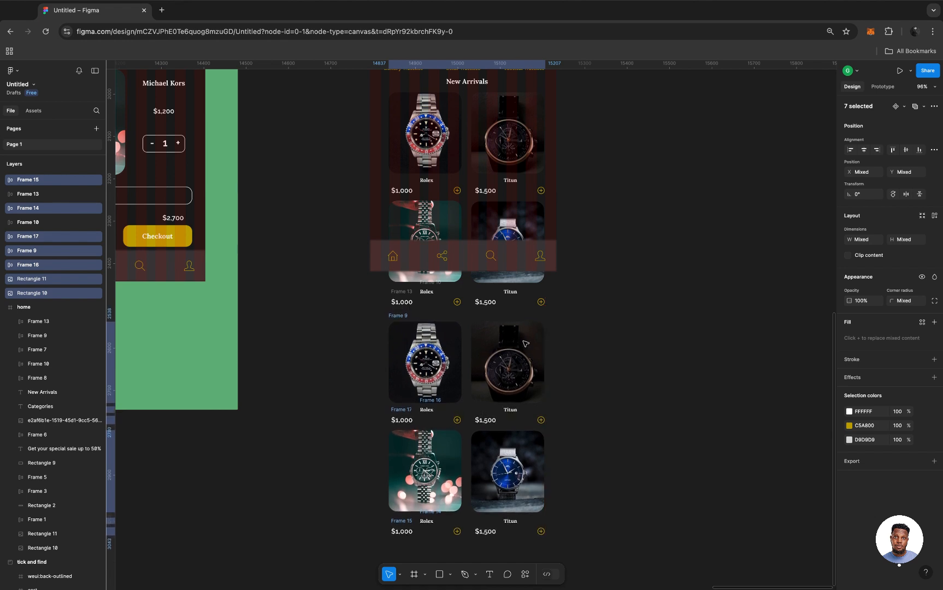
{"action": "scroll", "coordinate": [577, 281], "scroll_direction": "up", "scroll_amount": 2}
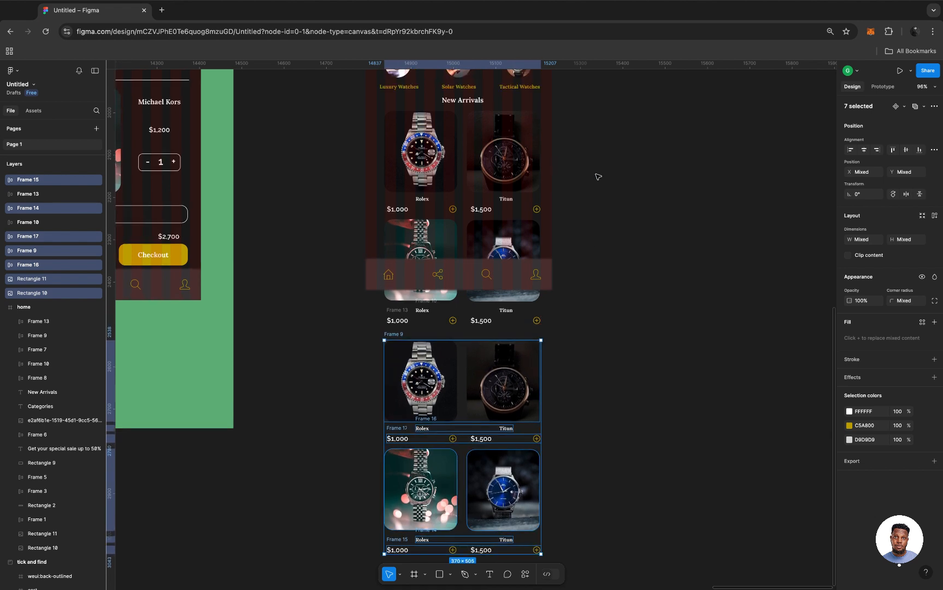
{"action": "left_click", "coordinate": [446, 236]}
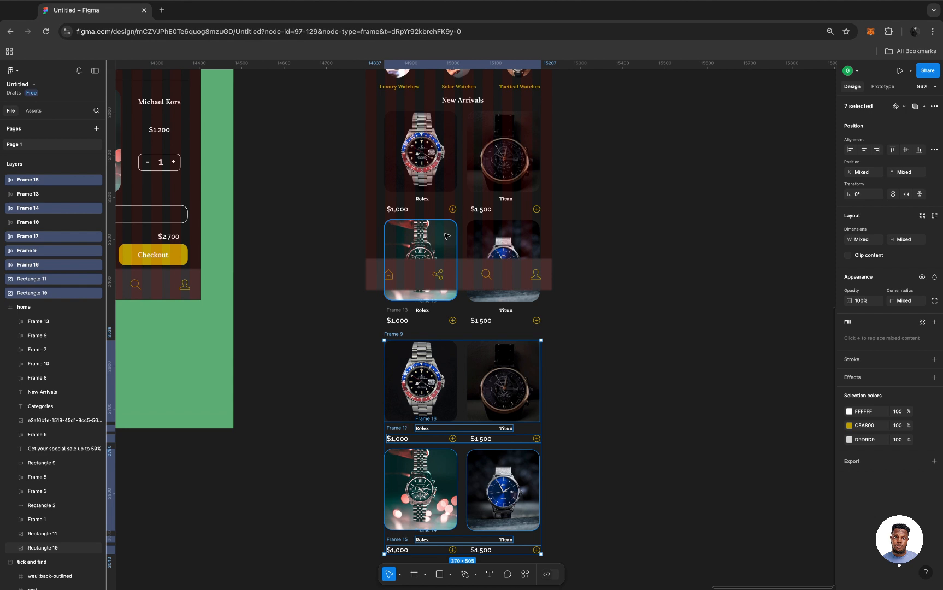
{"action": "left_click", "coordinate": [507, 241], "text": "shift"}
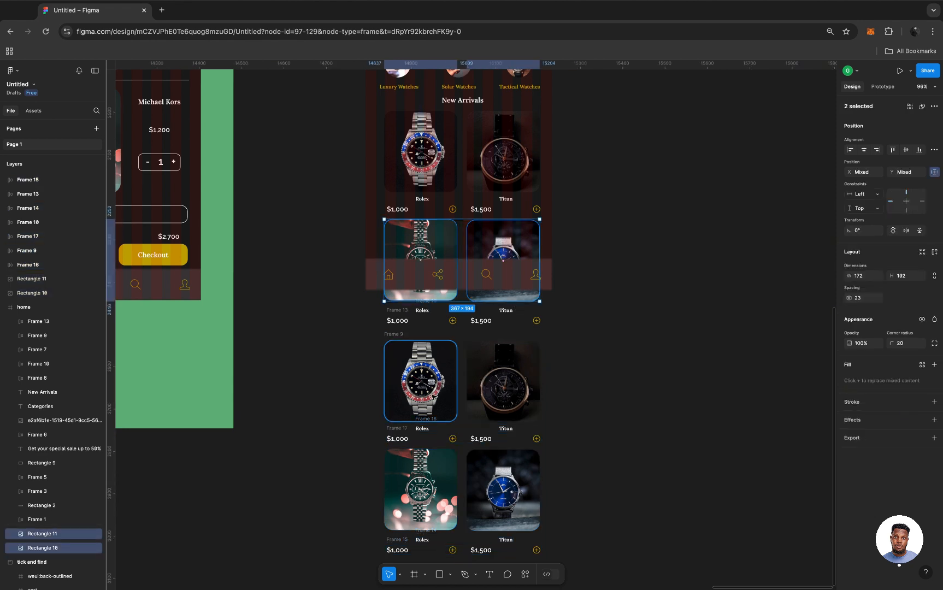
Select the four duplicated watch images in the two product rows below the home frame.
{"action": "scroll", "coordinate": [426, 399], "scroll_direction": "down", "scroll_amount": 3}
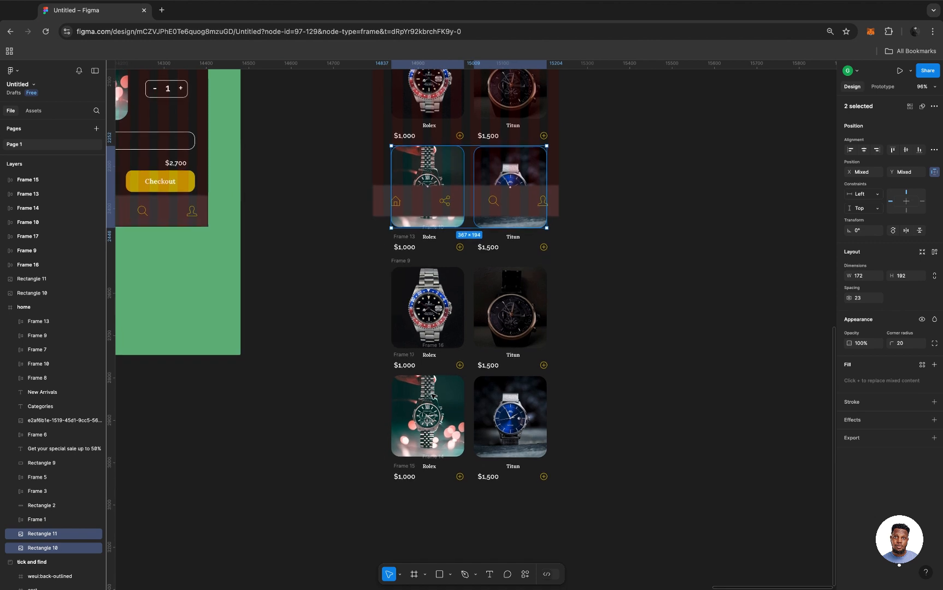
{"action": "left_click", "coordinate": [435, 323]}
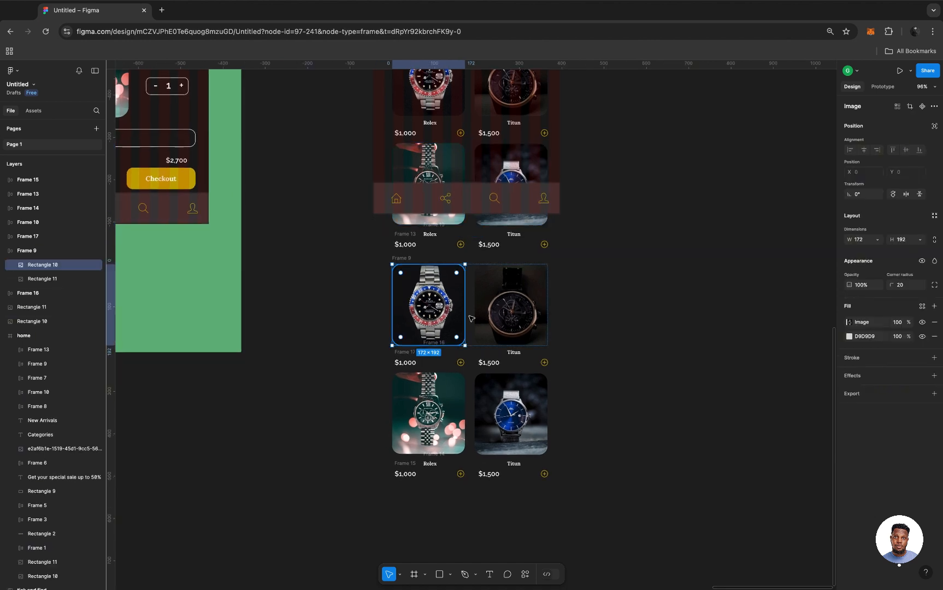
{"action": "left_click", "coordinate": [516, 309], "text": "shift"}
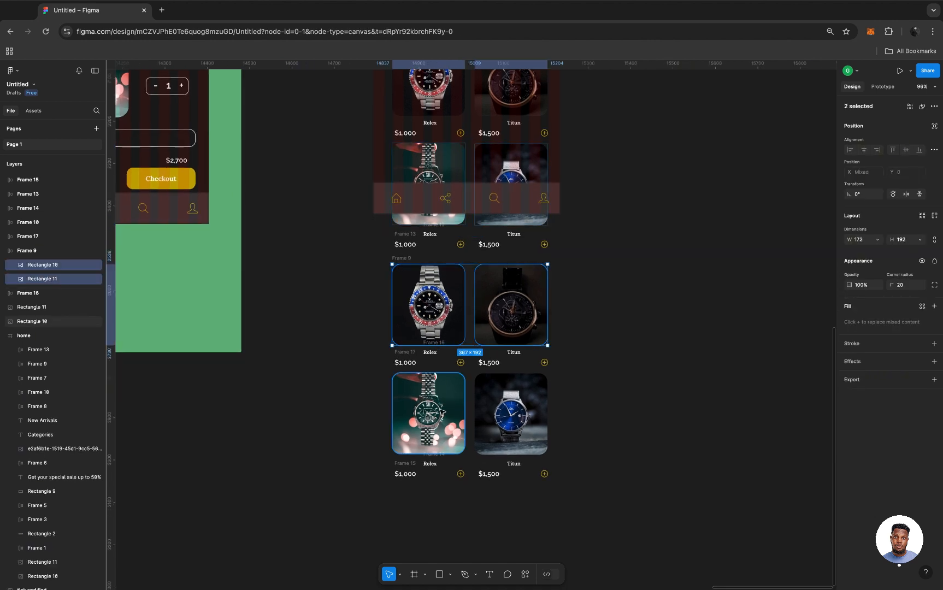
{"action": "left_click", "coordinate": [443, 413], "text": "shift"}
{"action": "left_click", "coordinate": [531, 403], "text": "shift"}
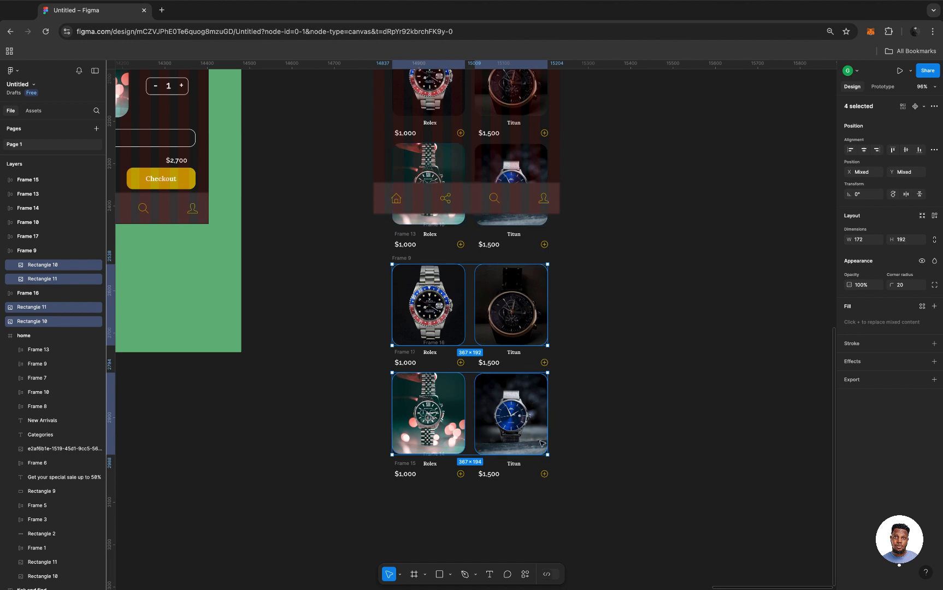
Open the Unsplash plugin and search for "wrist watches".
{"action": "left_click", "coordinate": [526, 576]}
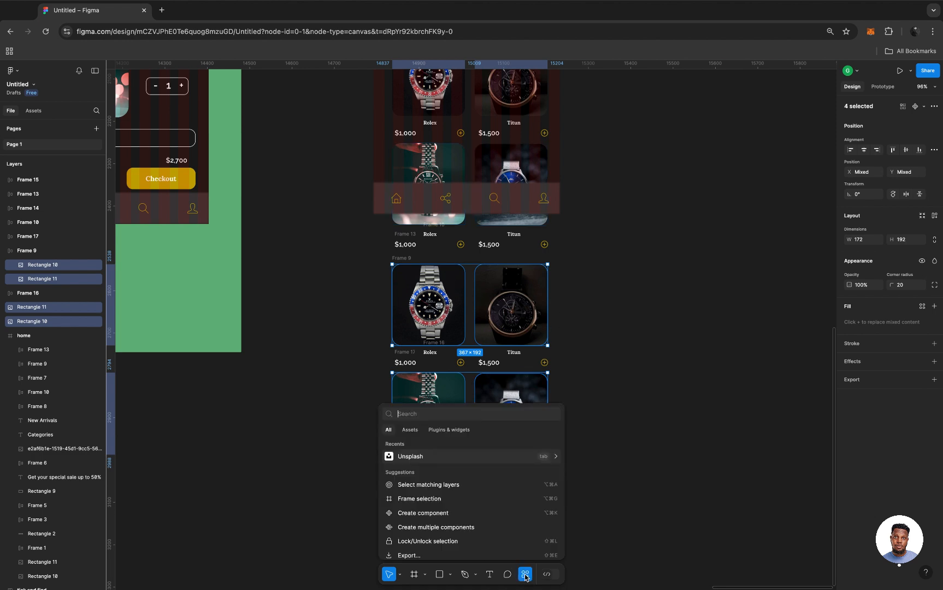
{"action": "left_click", "coordinate": [420, 457]}
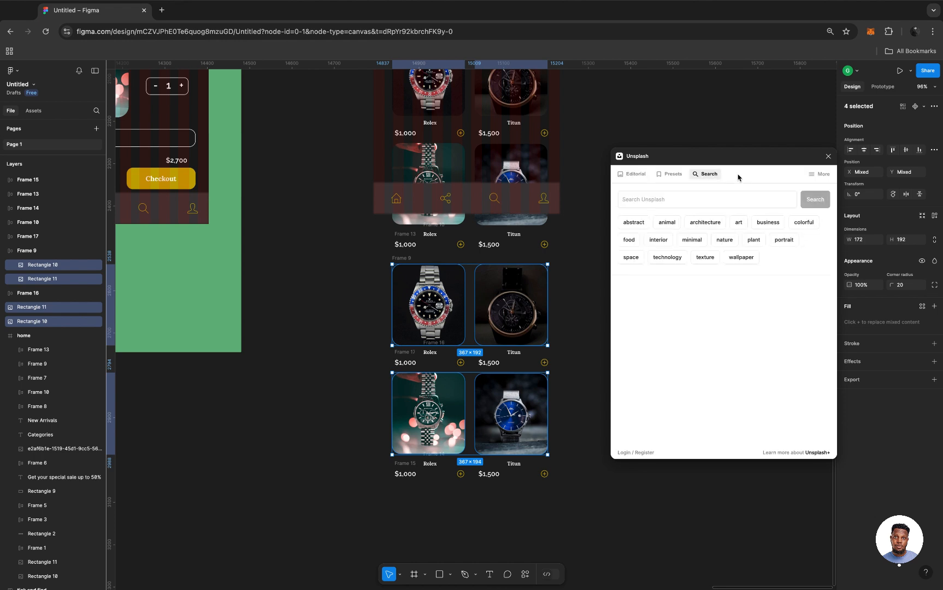
{"action": "left_click", "coordinate": [681, 196]}
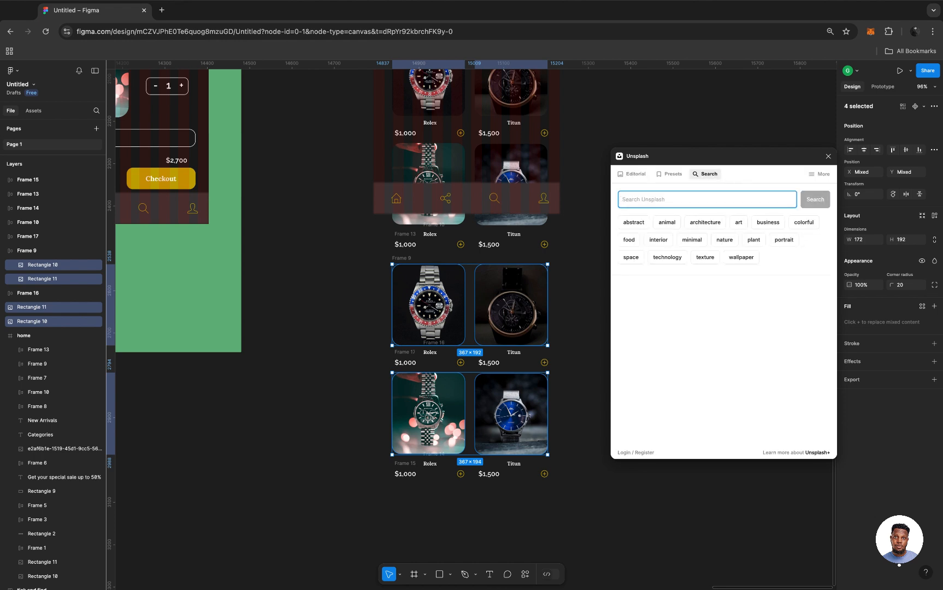
{"action": "type", "text": "wrist watches"}
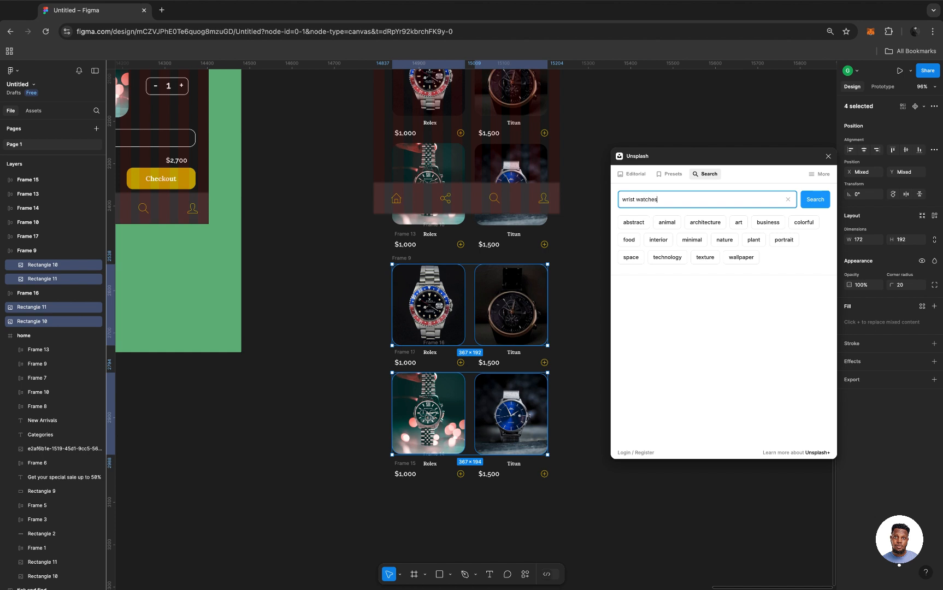
{"action": "key", "text": "Return"}
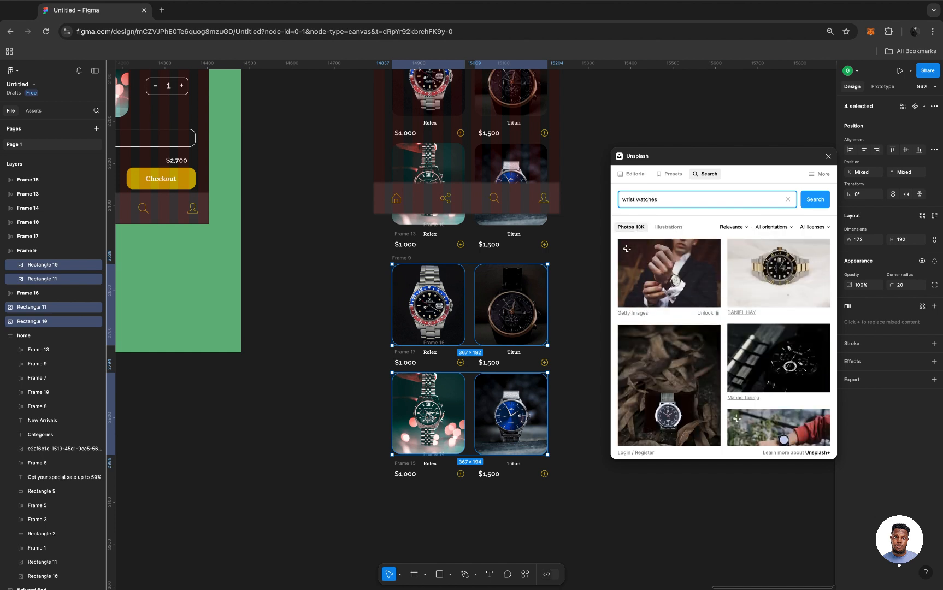
Pick four different watch photos in Unsplash, insert them into the selected image rectangles, and close the plugin.
{"action": "right_click", "coordinate": [784, 253]}
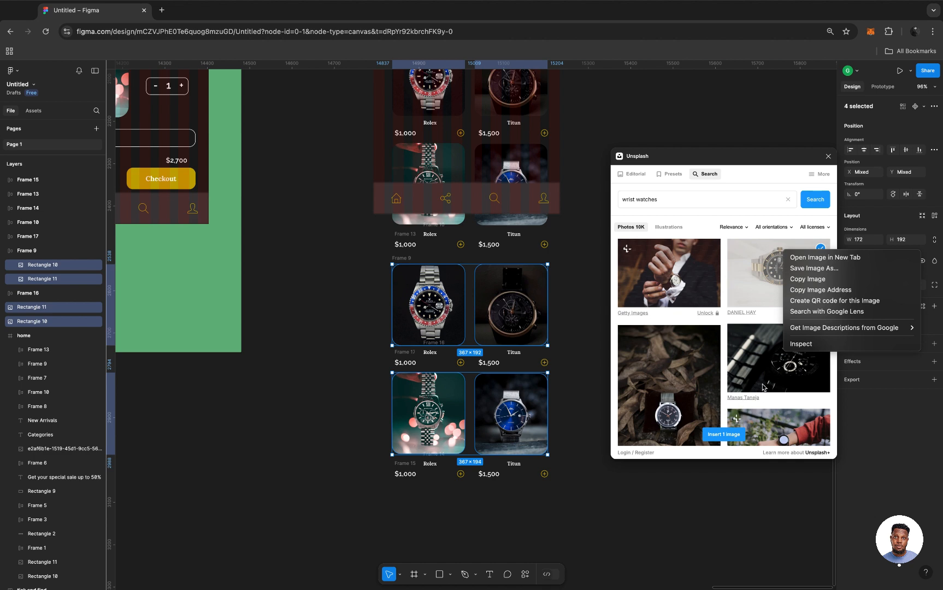
{"action": "left_click", "coordinate": [723, 319]}
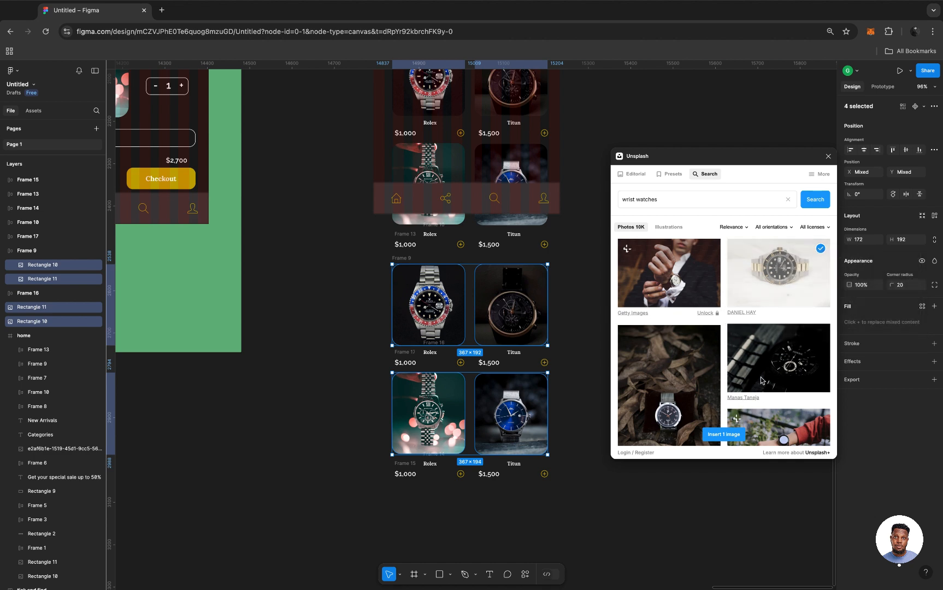
{"action": "scroll", "coordinate": [762, 381], "scroll_direction": "down", "scroll_amount": 3}
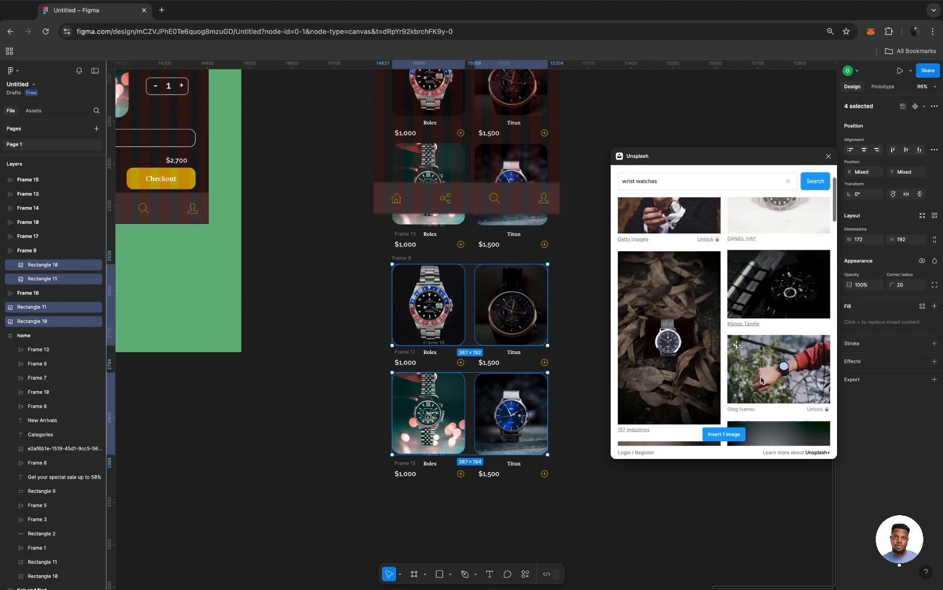
{"action": "left_click", "coordinate": [797, 281]}
{"action": "scroll", "coordinate": [797, 282], "scroll_direction": "down", "scroll_amount": 5}
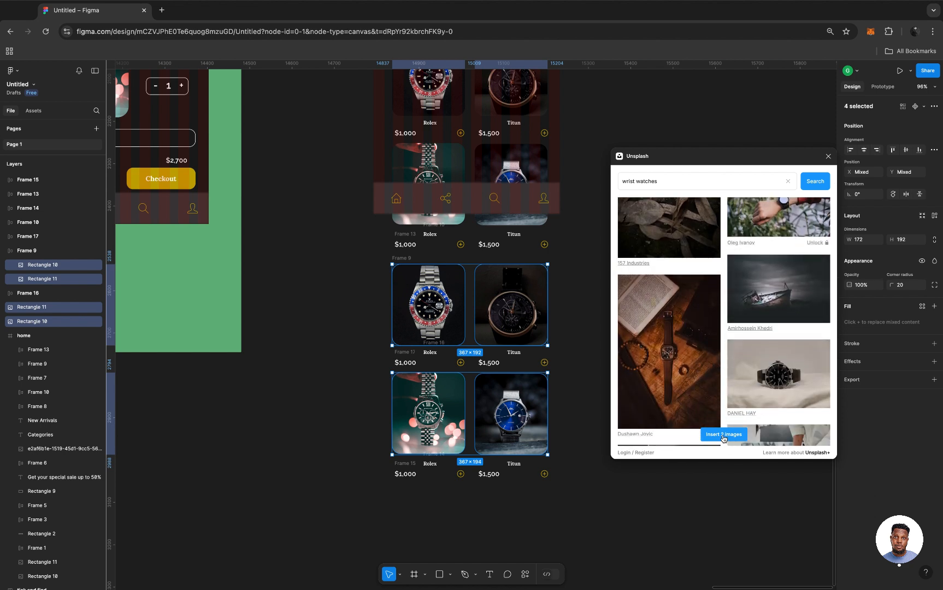
{"action": "left_click", "coordinate": [783, 382]}
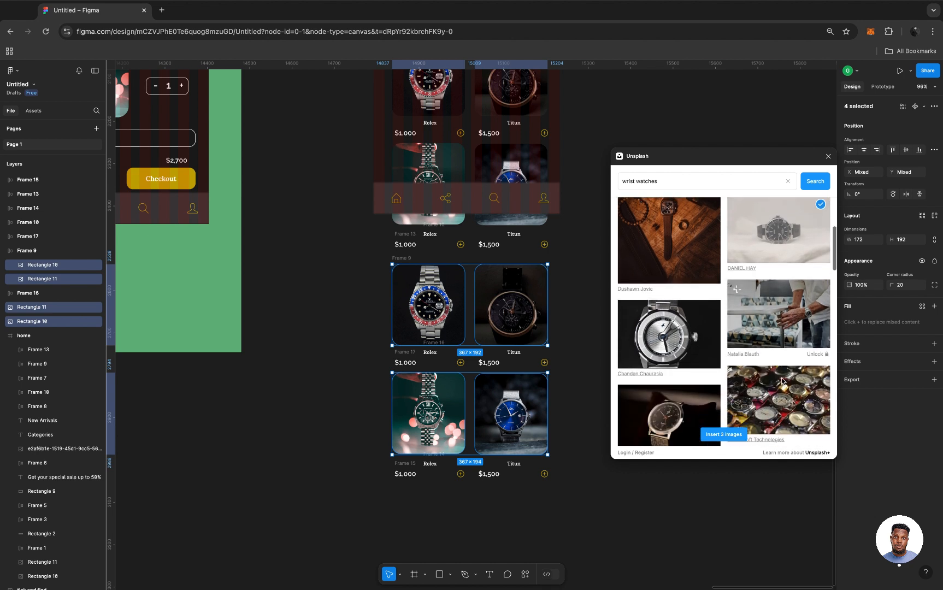
{"action": "scroll", "coordinate": [783, 381], "scroll_direction": "down", "scroll_amount": 2}
{"action": "left_click", "coordinate": [686, 314]}
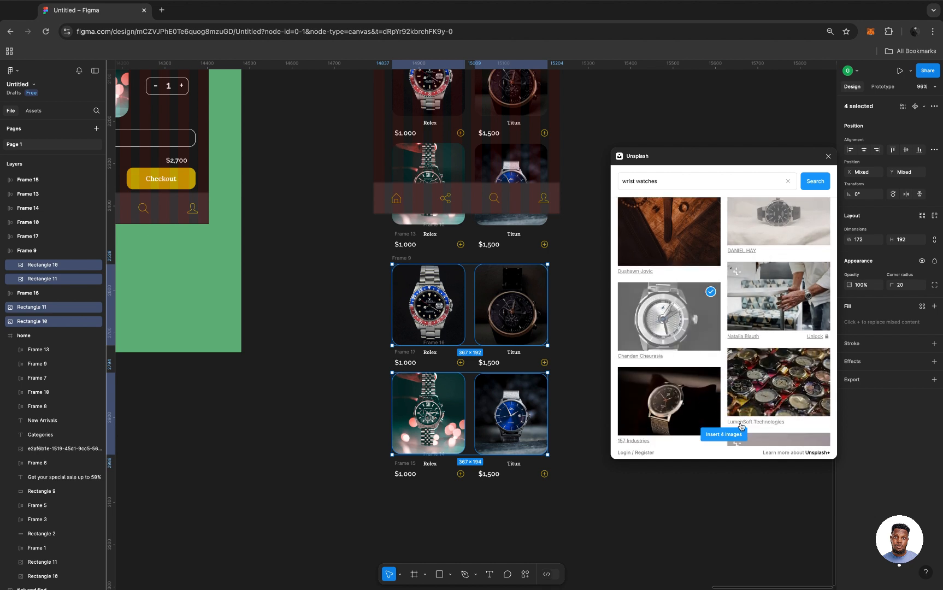
{"action": "left_click", "coordinate": [724, 434]}
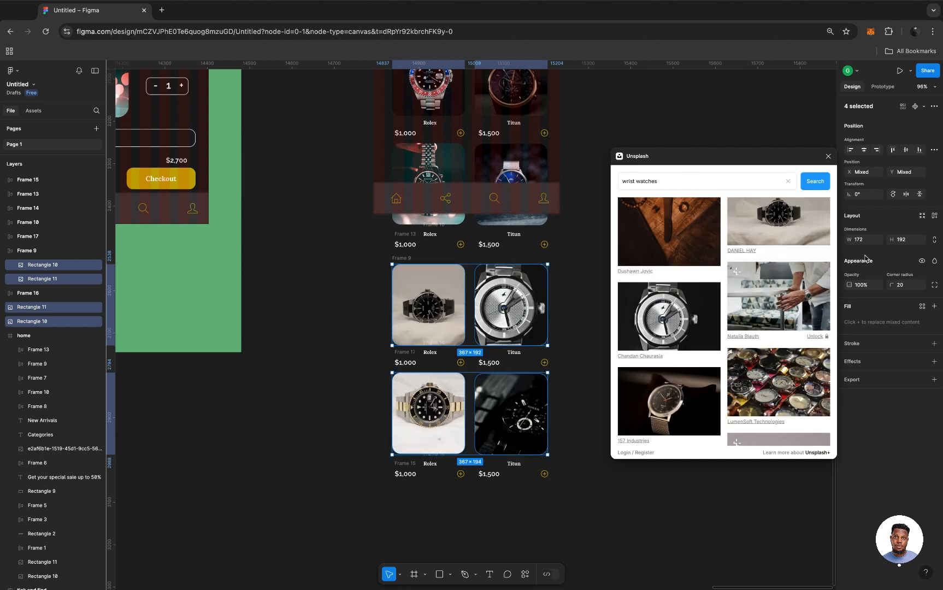
{"action": "left_click", "coordinate": [829, 156]}
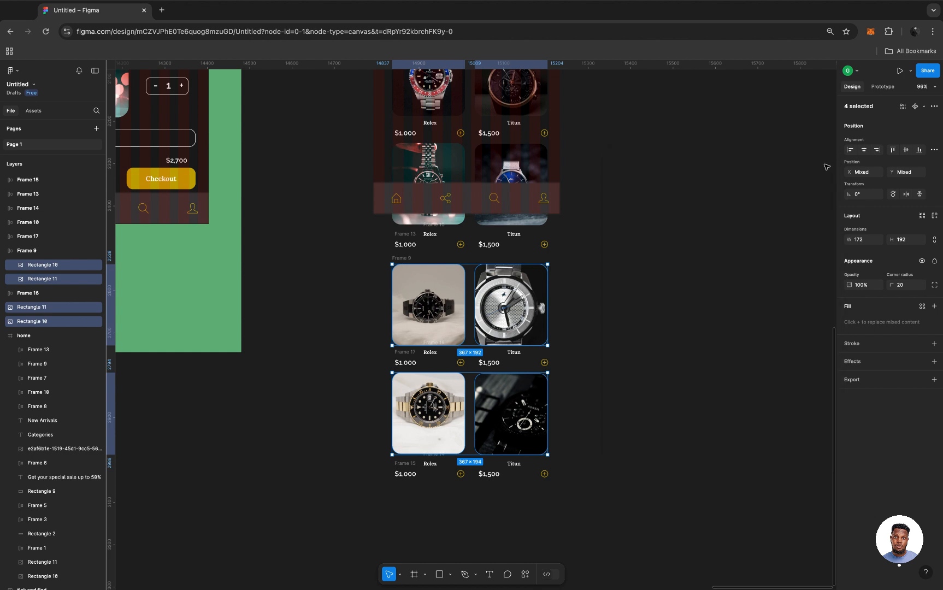
Examine the copied home screen from its header down to the added product rows below the frame.
{"action": "scroll", "coordinate": [613, 298], "scroll_direction": "up", "scroll_amount": 2}
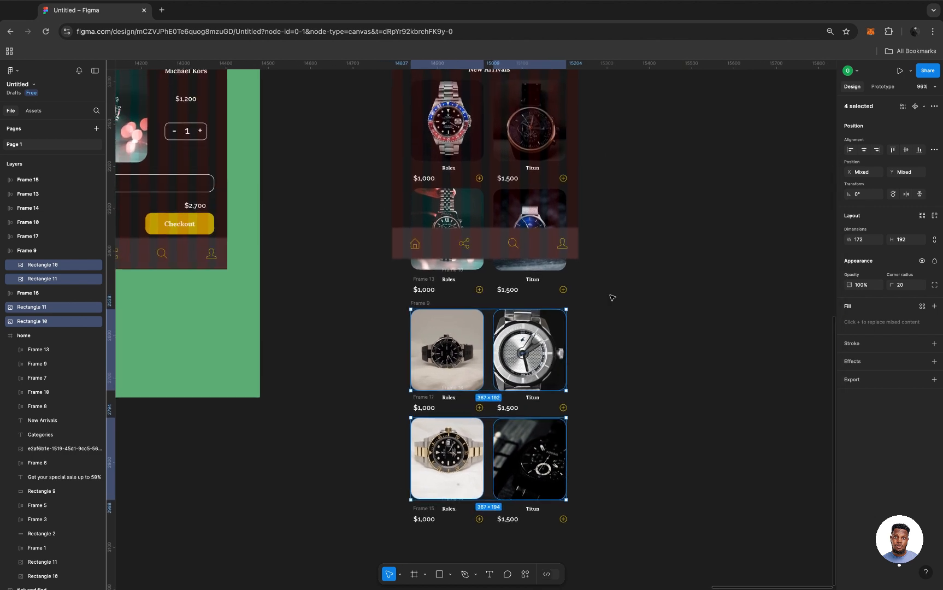
{"action": "scroll", "coordinate": [613, 298], "scroll_direction": "up", "scroll_amount": 2}
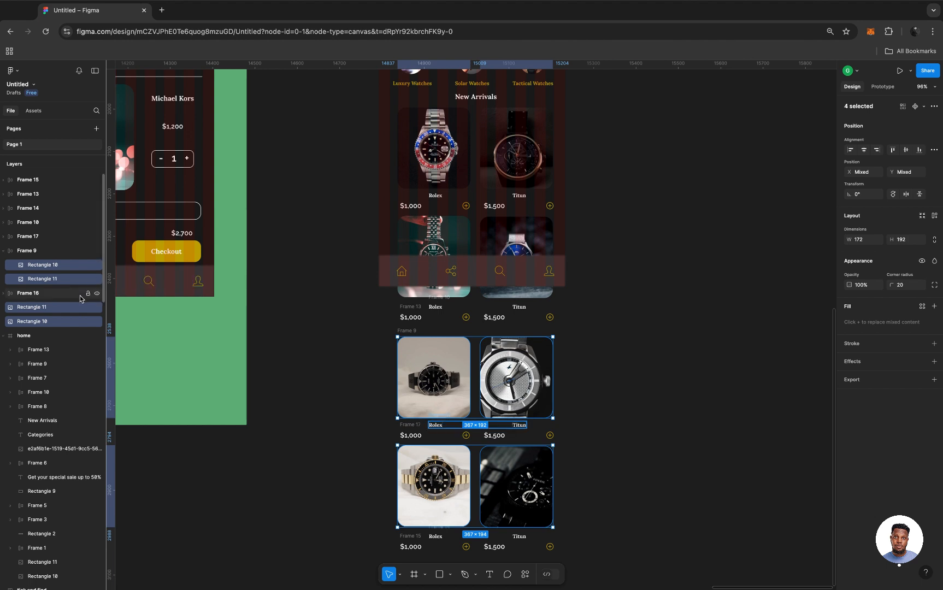
{"action": "scroll", "coordinate": [440, 224], "scroll_direction": "up", "scroll_amount": 5}
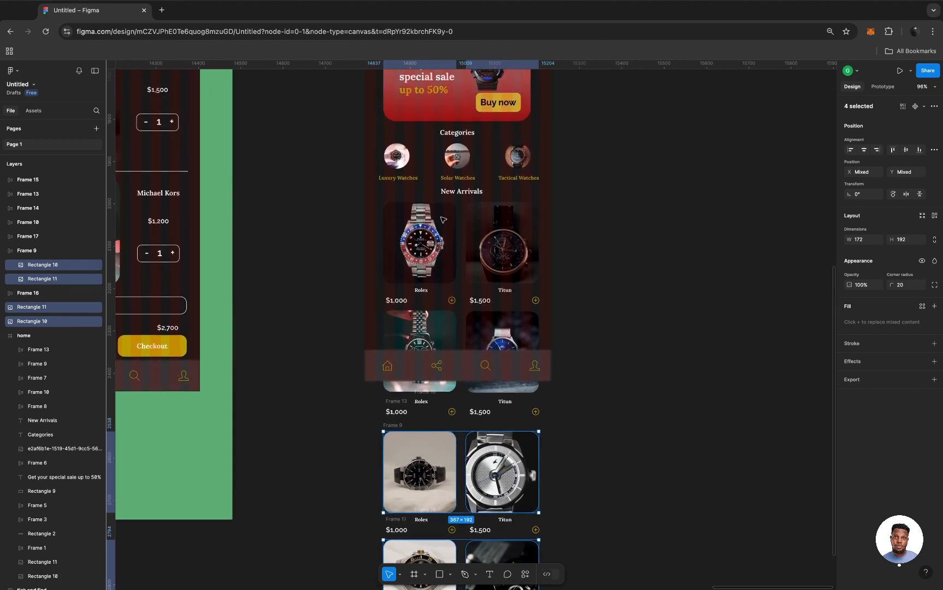
{"action": "scroll", "coordinate": [441, 224], "scroll_direction": "down", "scroll_amount": 2, "text": "ctrl"}
{"action": "scroll", "coordinate": [441, 224], "scroll_direction": "up", "scroll_amount": 3}
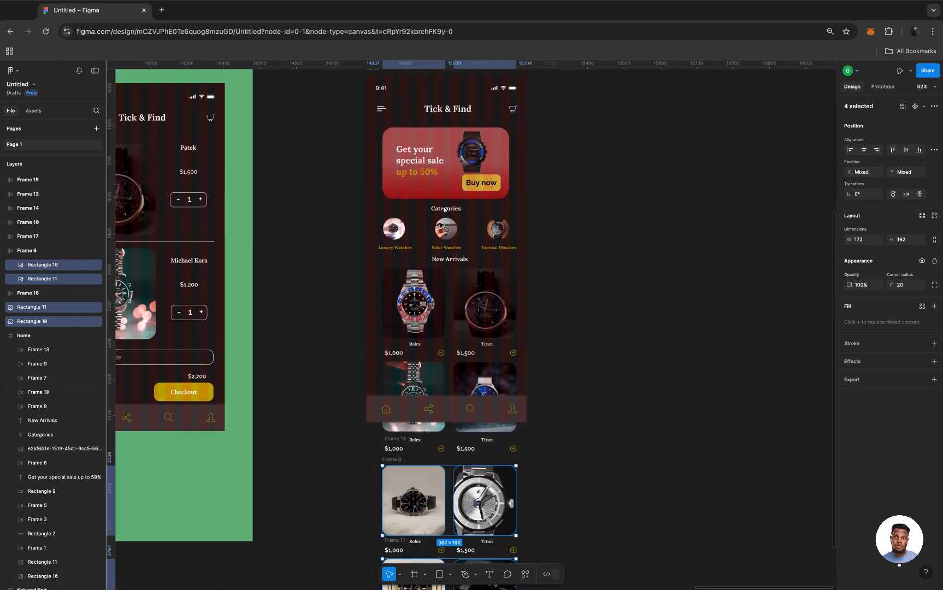
{"action": "scroll", "coordinate": [440, 224], "scroll_direction": "up", "scroll_amount": 2}
{"action": "left_click", "coordinate": [385, 144]}
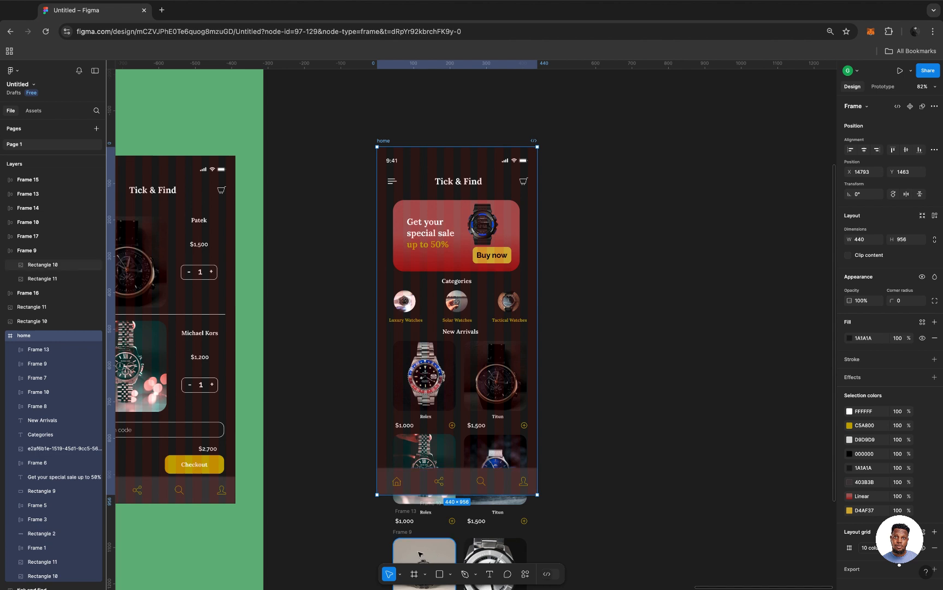
{"action": "left_click", "coordinate": [420, 555]}
{"action": "scroll", "coordinate": [420, 555], "scroll_direction": "down", "scroll_amount": 3}
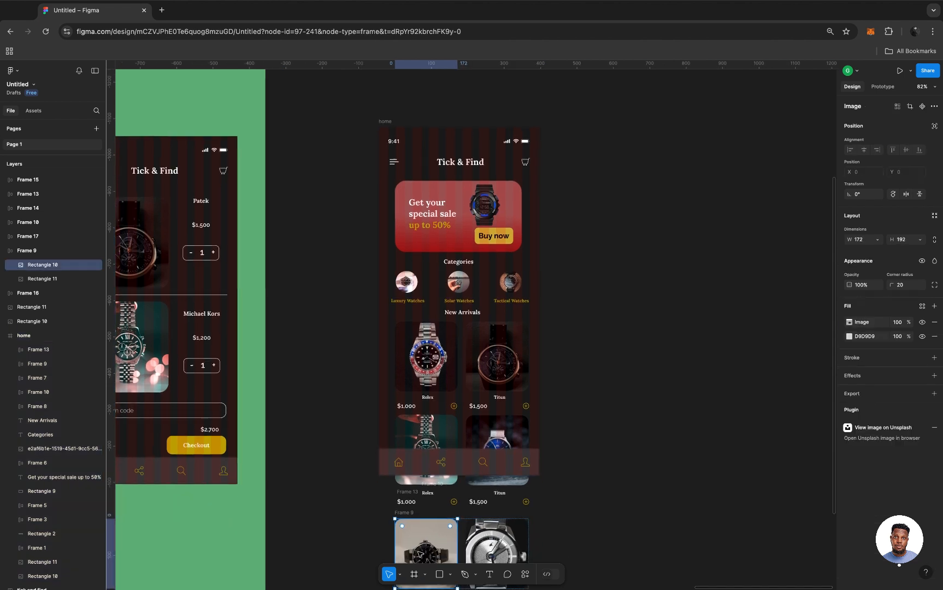
{"action": "scroll", "coordinate": [419, 555], "scroll_direction": "down", "scroll_amount": 3}
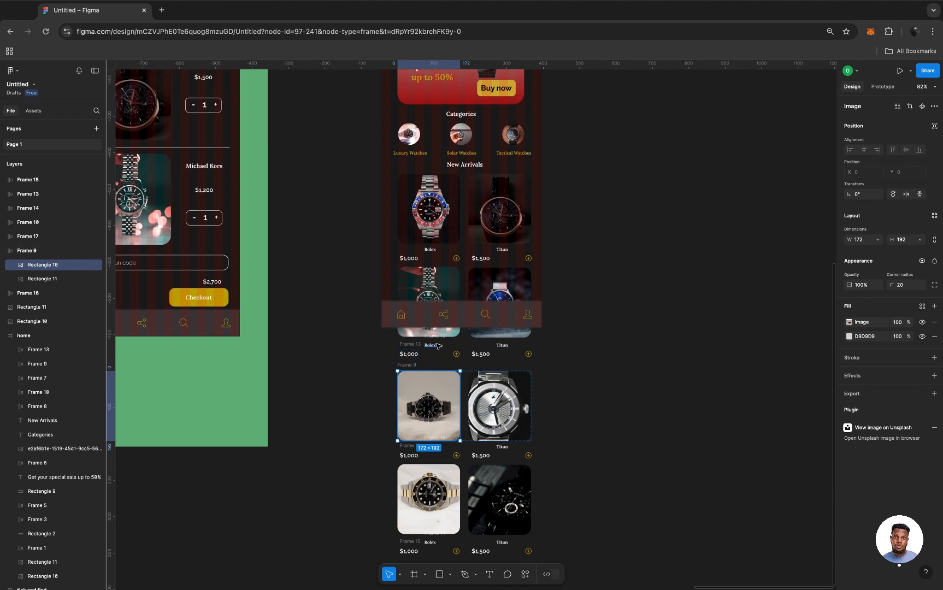
{"action": "left_click", "coordinate": [476, 347]}
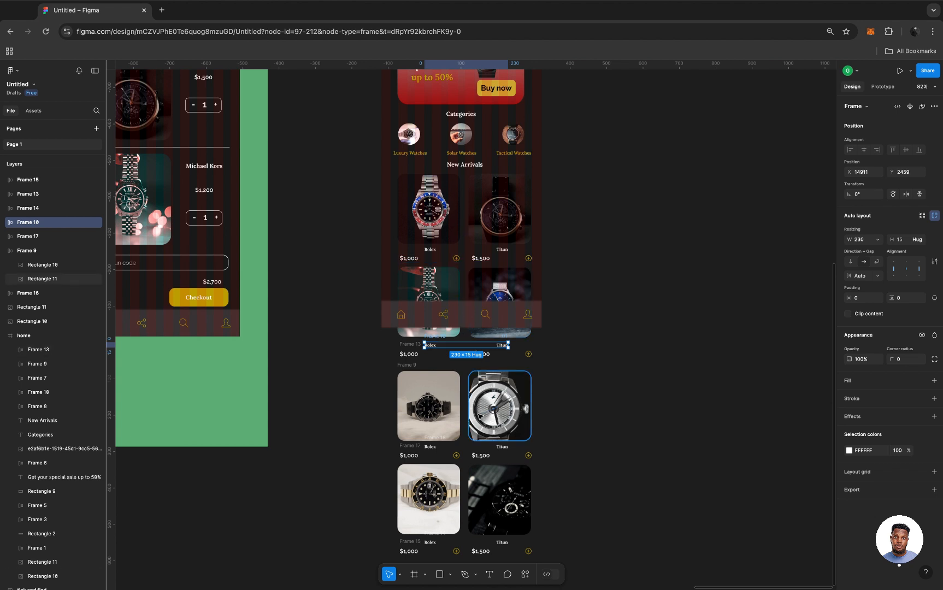
{"action": "scroll", "coordinate": [491, 440], "scroll_direction": "down", "scroll_amount": 2}
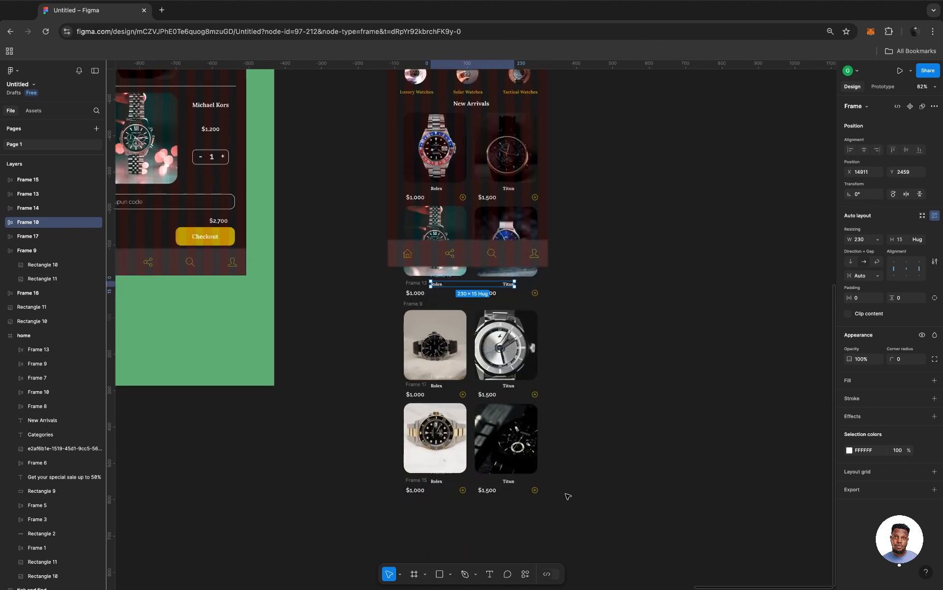
Select all four rows of watch images with their name and price rows, inside and below the home frame, and group them.
{"action": "left_click", "coordinate": [564, 494]}
{"action": "left_click_drag", "start_coordinate": [562, 493], "coordinate": [397, 281]}
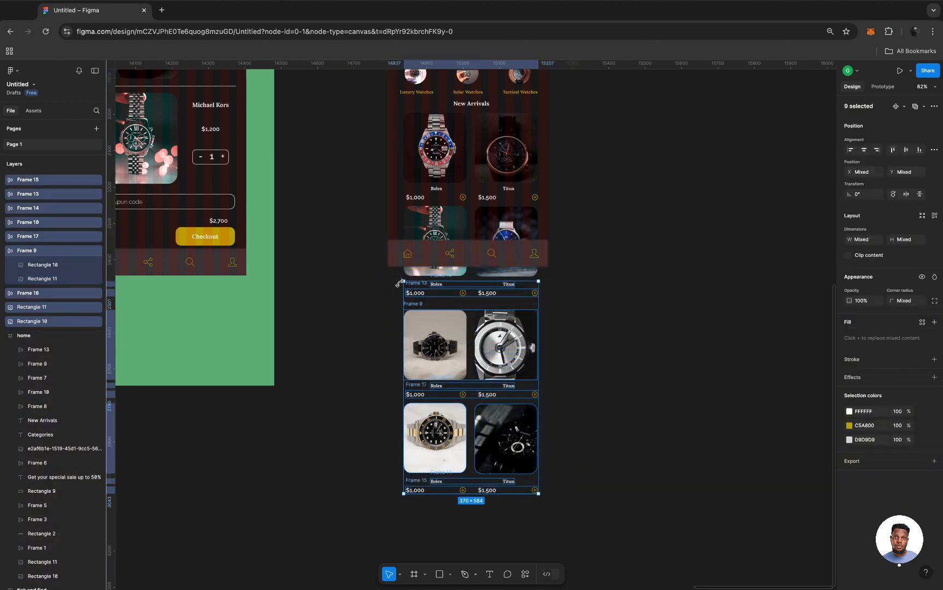
{"action": "left_click", "coordinate": [519, 220], "text": "shift"}
{"action": "left_click", "coordinate": [454, 238], "text": "shift"}
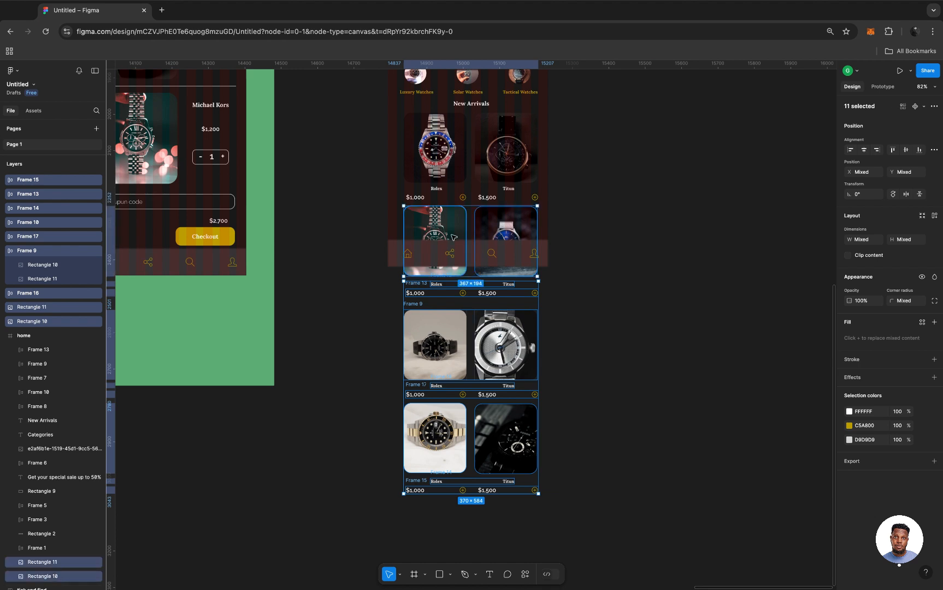
{"action": "left_click", "coordinate": [474, 199], "text": "shift"}
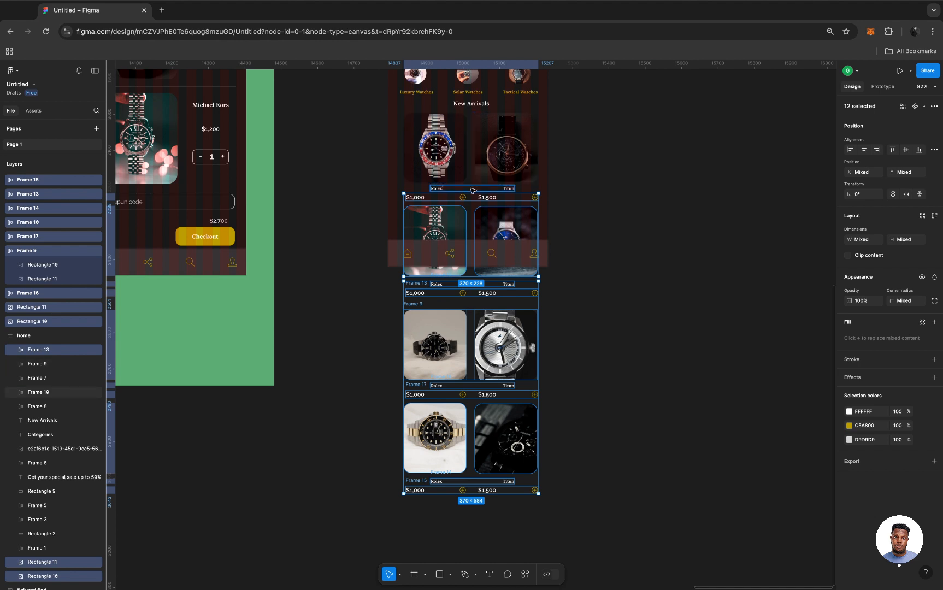
{"action": "left_click", "coordinate": [477, 179], "text": "shift"}
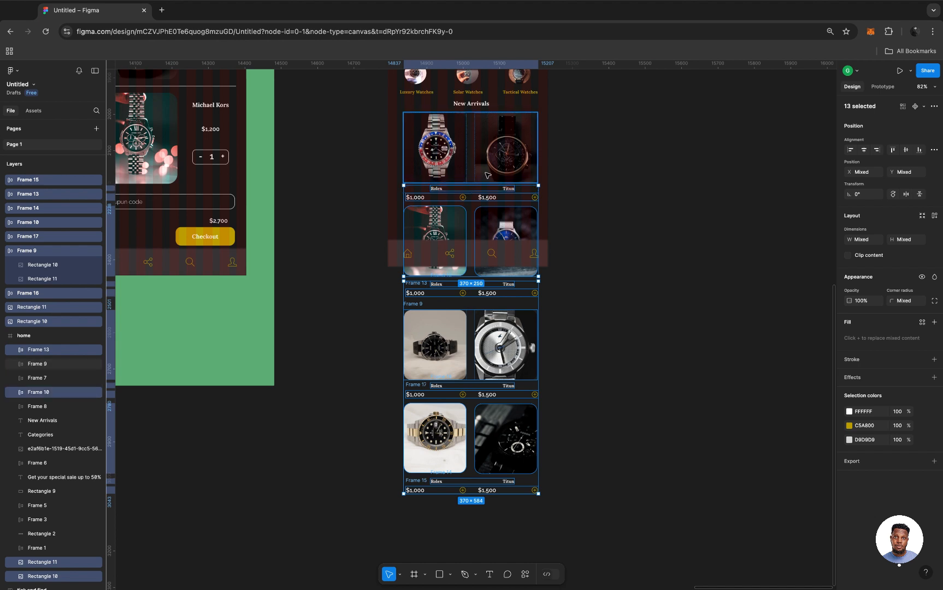
{"action": "left_click", "coordinate": [487, 175], "text": "shift"}
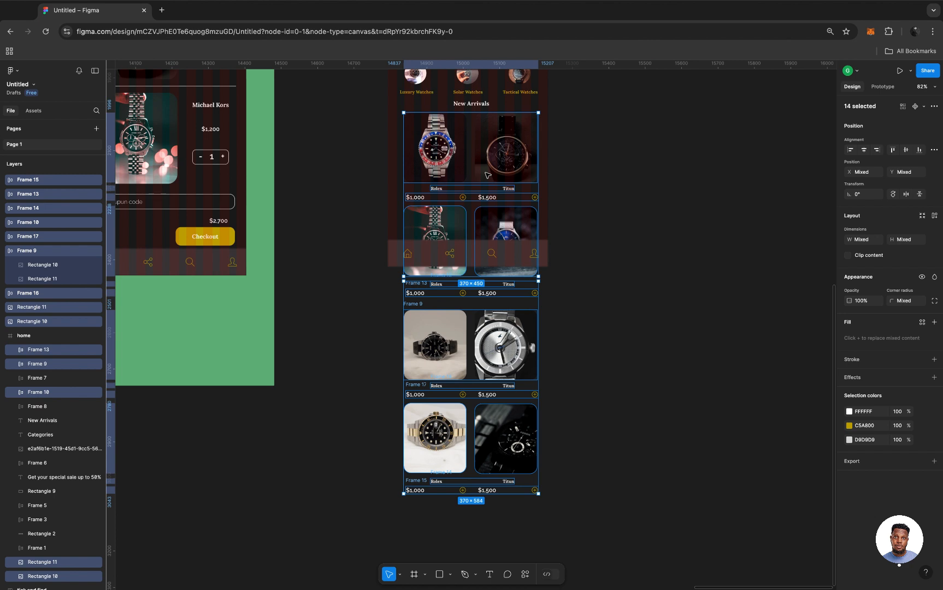
{"action": "key", "text": "super+g"}
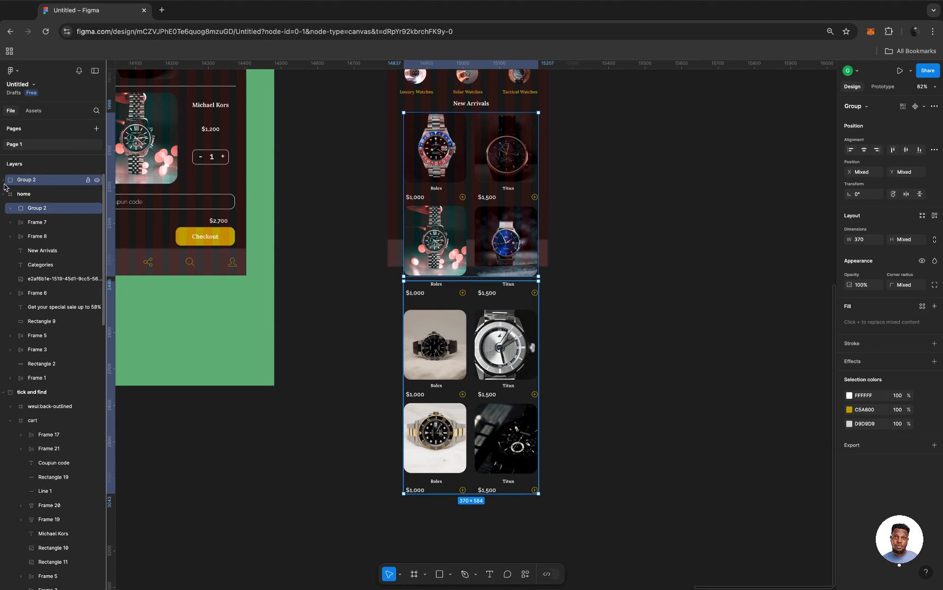
Move the lower product rows' group into the product group inside the home frame and select the combined group.
{"action": "left_click", "coordinate": [38, 182]}
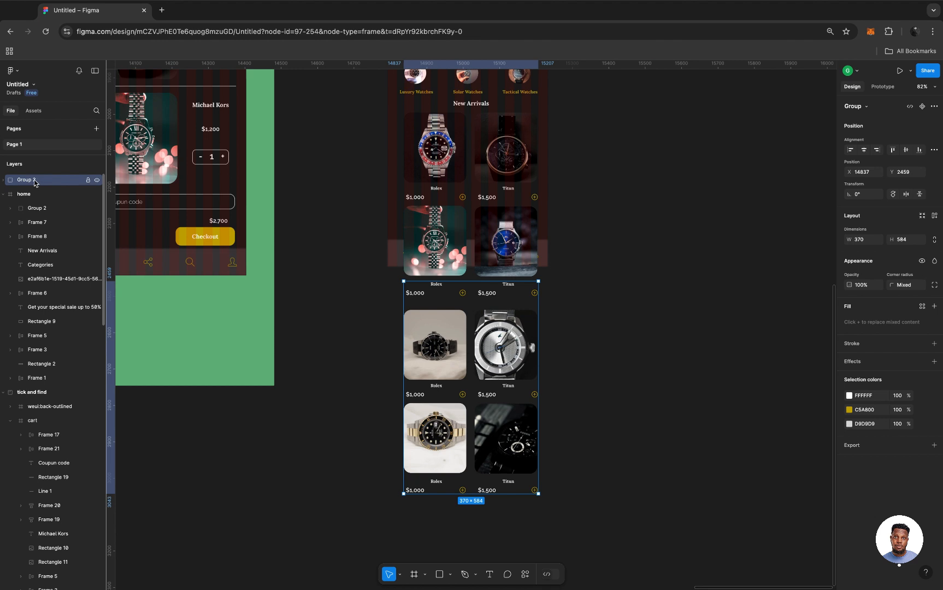
{"action": "left_click_drag", "start_coordinate": [45, 182], "coordinate": [38, 213]}
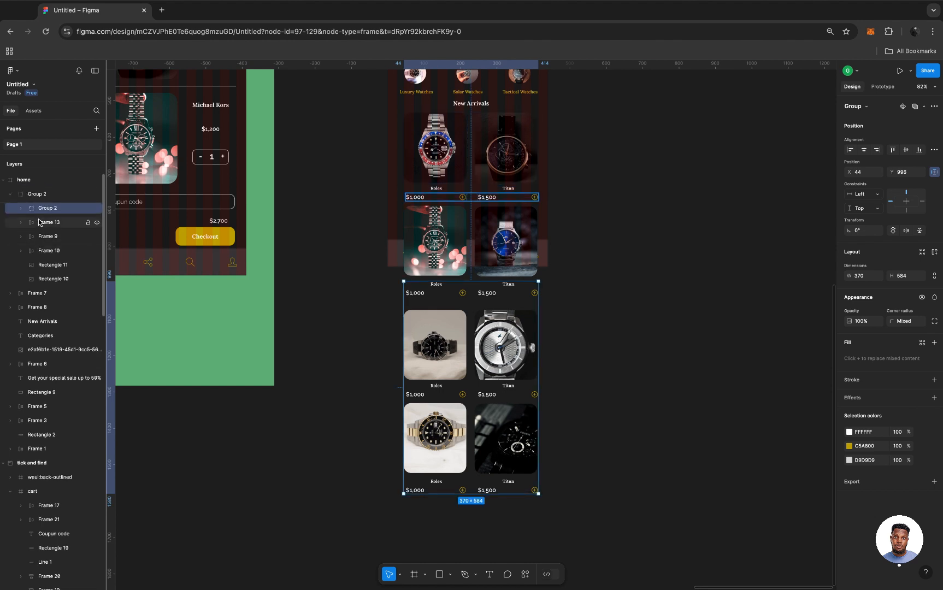
{"action": "left_click", "coordinate": [44, 199]}
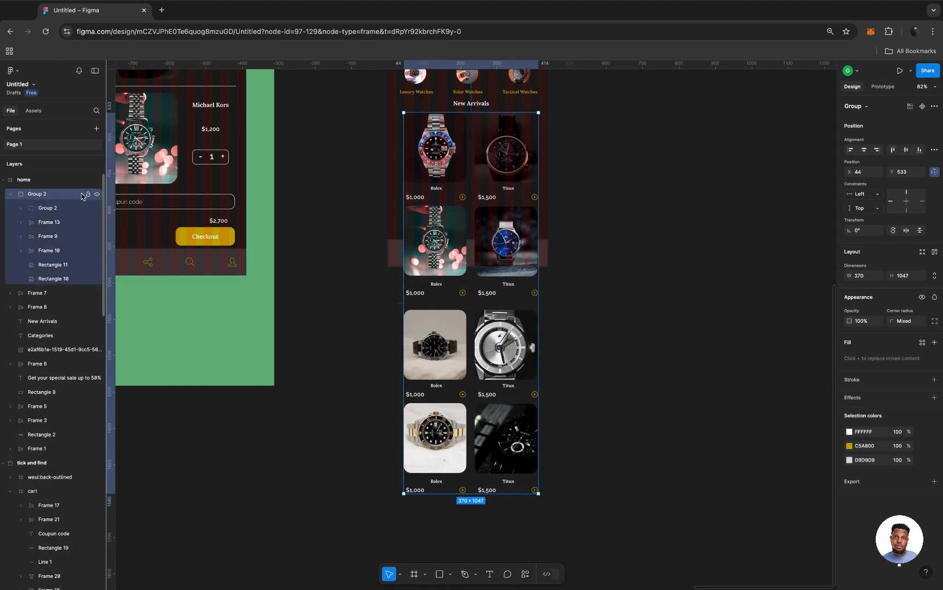
Toggle the visibility of the combined product group to check that it holds all four product rows.
{"action": "left_click", "coordinate": [97, 195]}
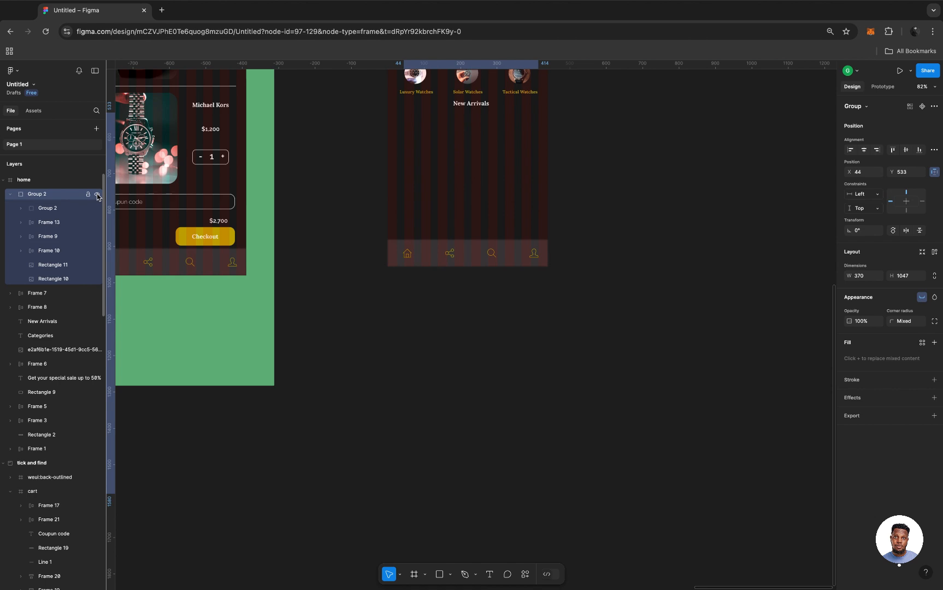
{"action": "left_click", "coordinate": [97, 195]}
{"action": "left_click", "coordinate": [97, 196]}
{"action": "left_click", "coordinate": [97, 195]}
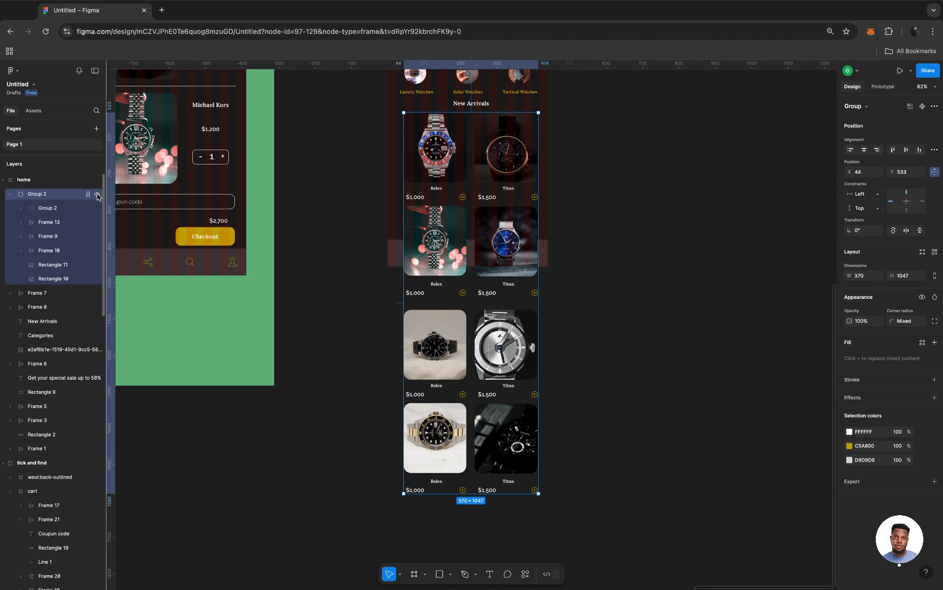
{"action": "left_click", "coordinate": [97, 195]}
{"action": "left_click", "coordinate": [97, 195]}
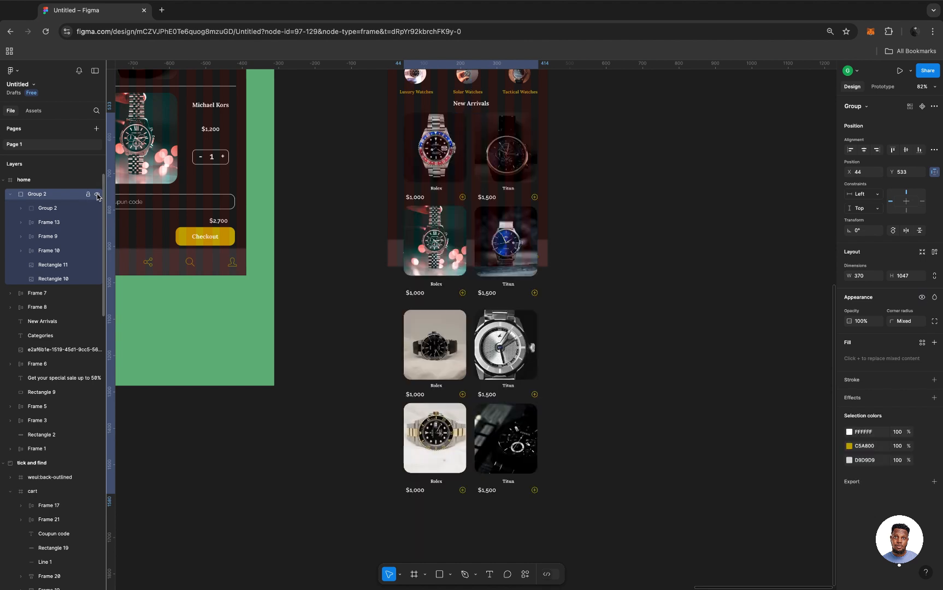
Examine the prototype scroll behavior options offered for the product group without changing its position setting.
{"action": "scroll", "coordinate": [520, 186], "scroll_direction": "up", "scroll_amount": 3}
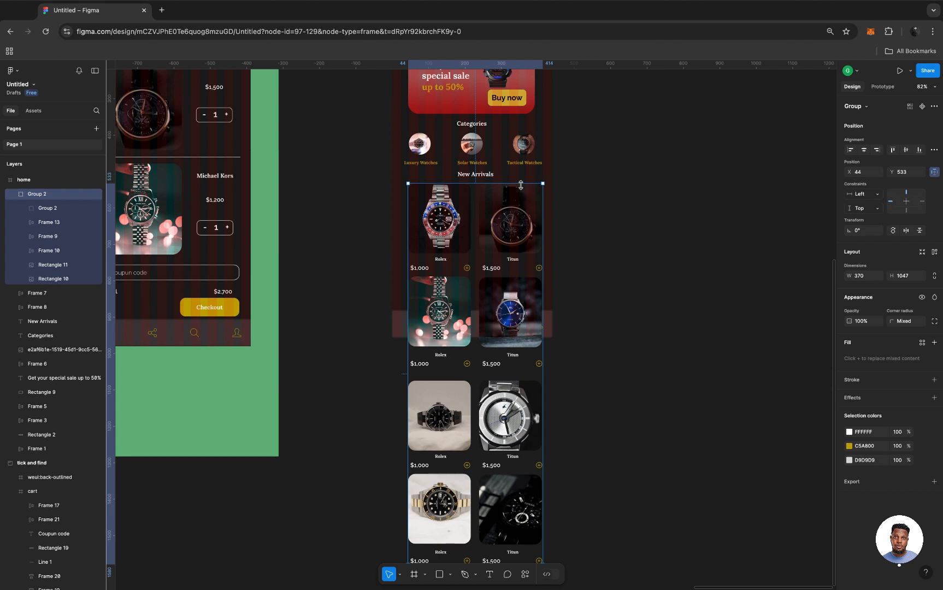
{"action": "scroll", "coordinate": [520, 185], "scroll_direction": "up", "scroll_amount": 3}
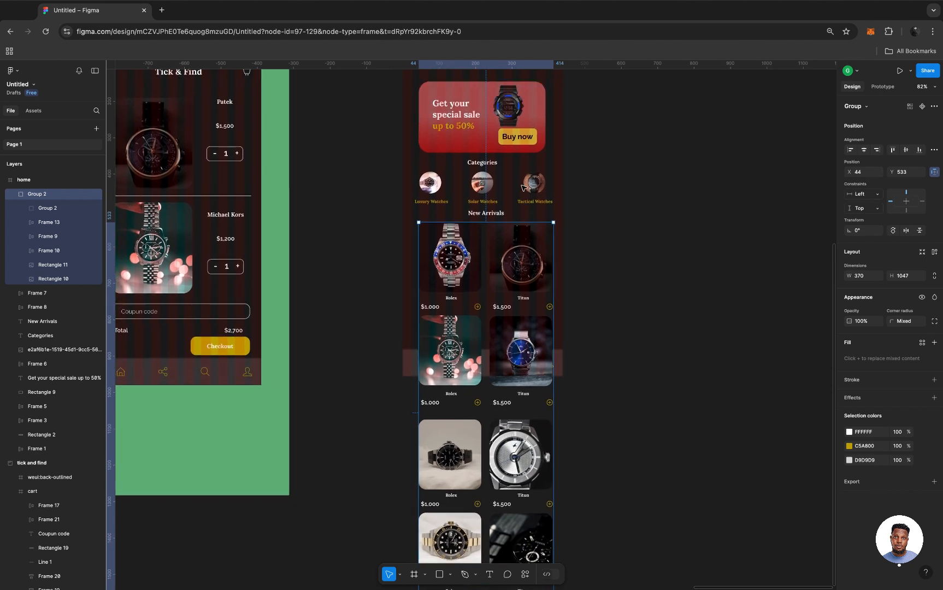
{"action": "scroll", "coordinate": [523, 188], "scroll_direction": "down", "scroll_amount": 5}
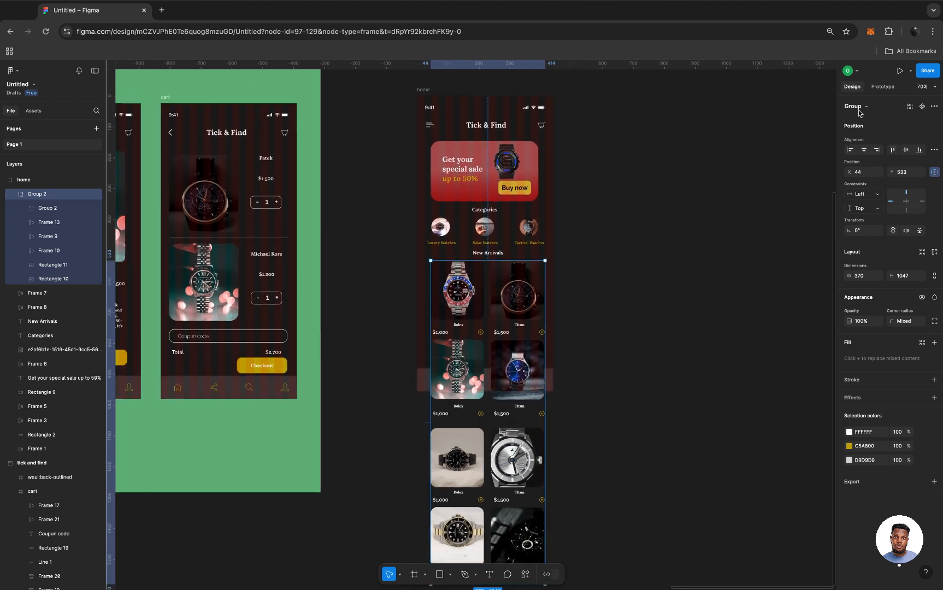
{"action": "left_click", "coordinate": [885, 87]}
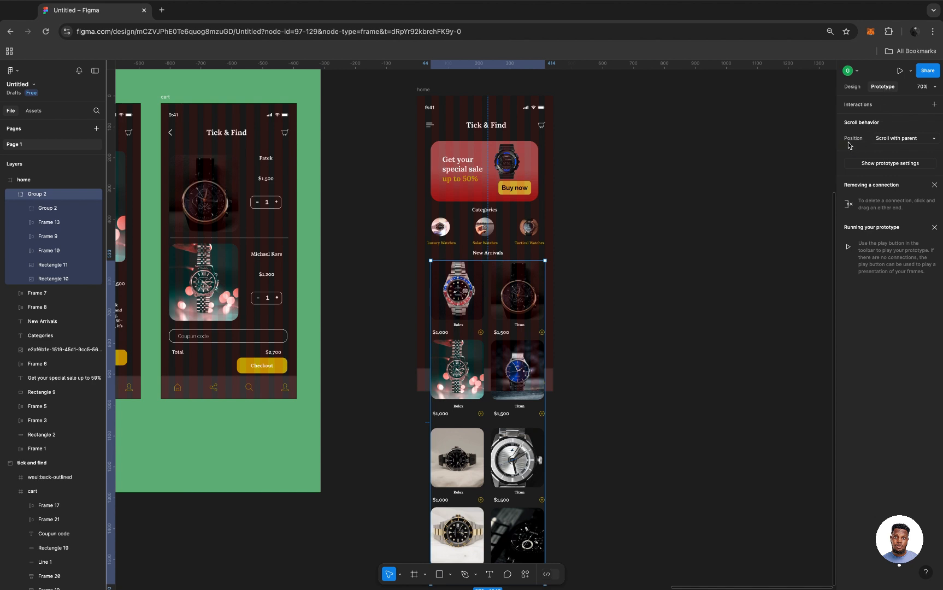
{"action": "left_click", "coordinate": [932, 140]}
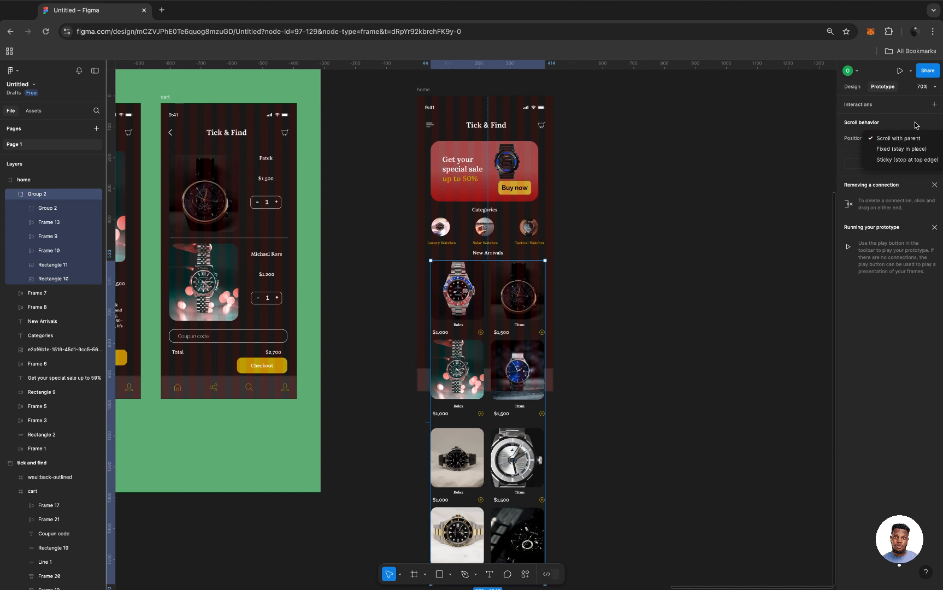
{"action": "left_click", "coordinate": [916, 124]}
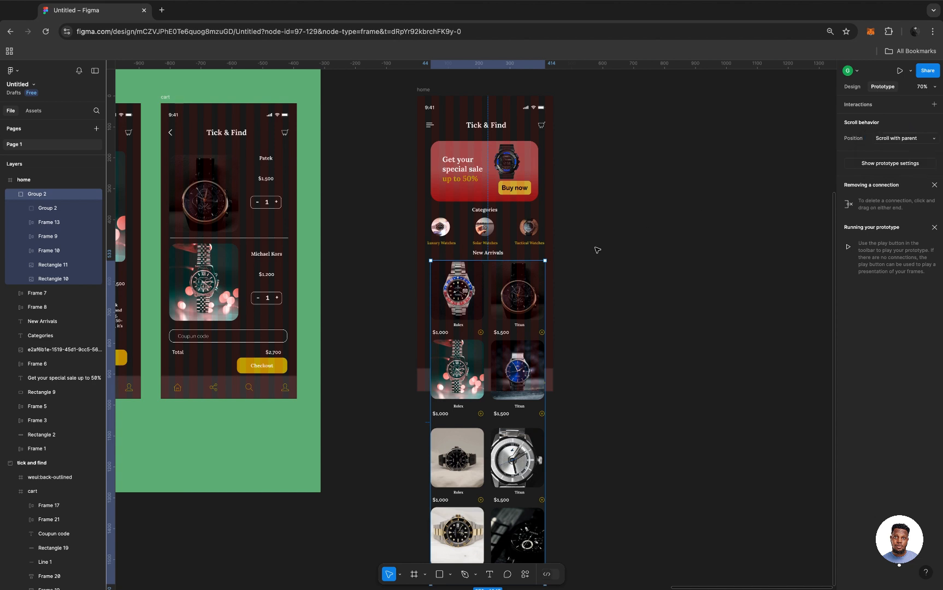
{"action": "scroll", "coordinate": [504, 340], "scroll_direction": "down", "scroll_amount": 2}
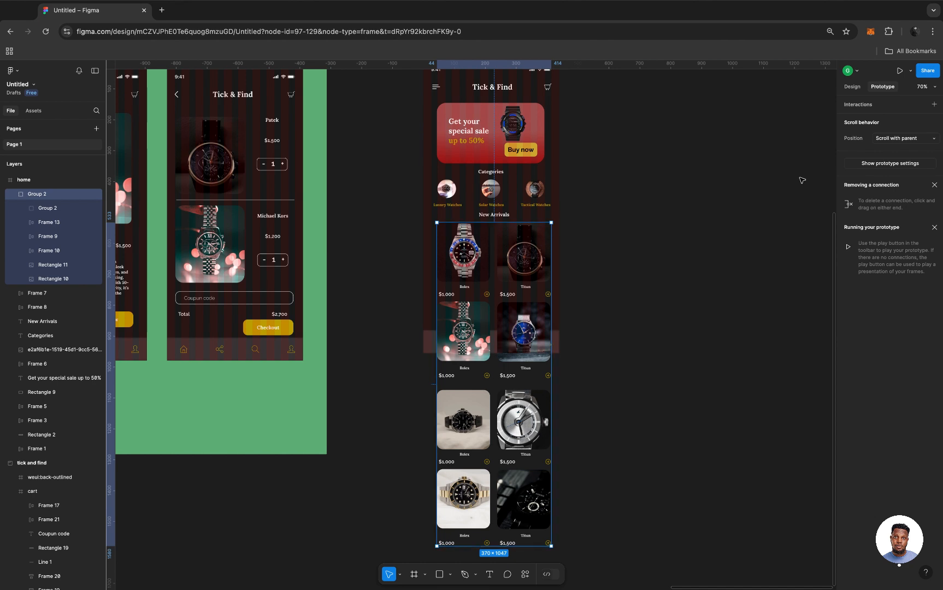
{"action": "left_click", "coordinate": [851, 86]}
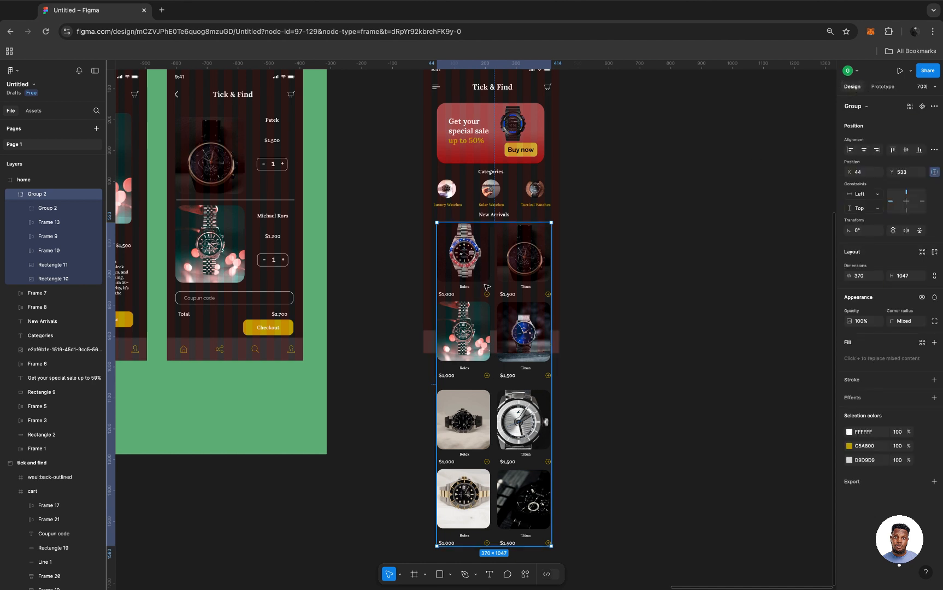
Convert the combined product group into a frame with Frame selection.
{"action": "right_click", "coordinate": [488, 326]}
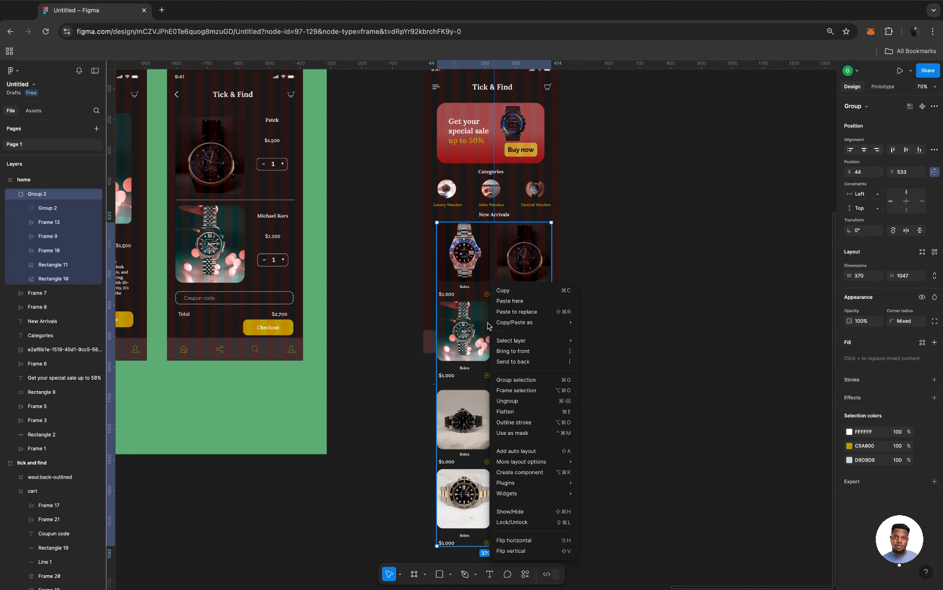
{"action": "left_click", "coordinate": [529, 397]}
{"action": "scroll", "coordinate": [531, 397], "scroll_direction": "down", "scroll_amount": 2}
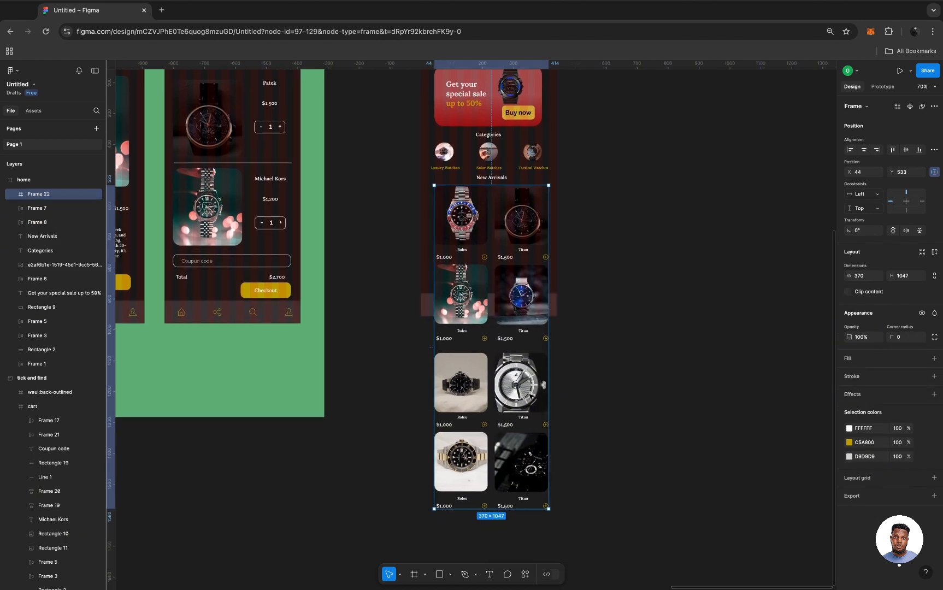
Set the product frame's prototype overflow scrolling to Vertical.
{"action": "scroll", "coordinate": [531, 395], "scroll_direction": "up", "scroll_amount": 5}
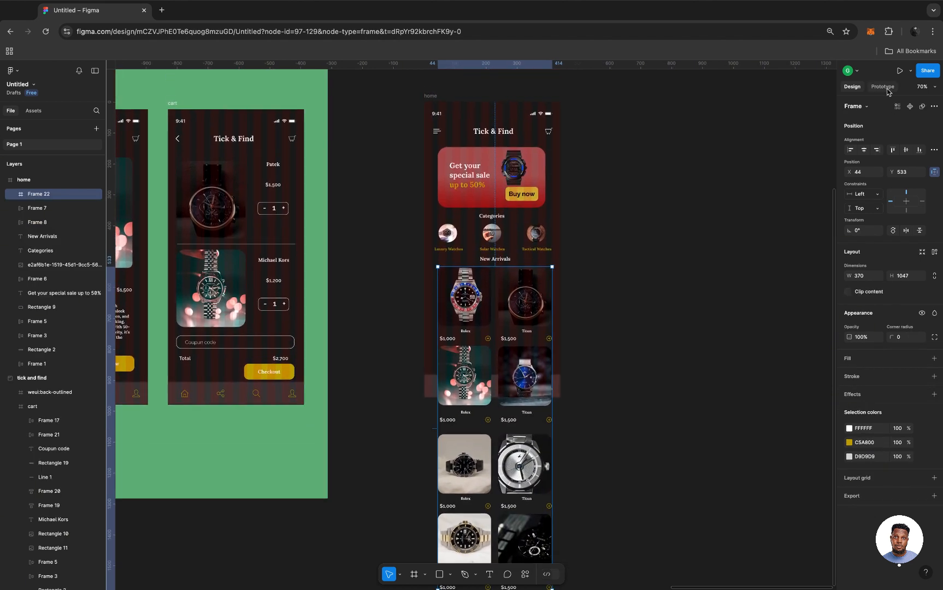
{"action": "left_click", "coordinate": [886, 88]}
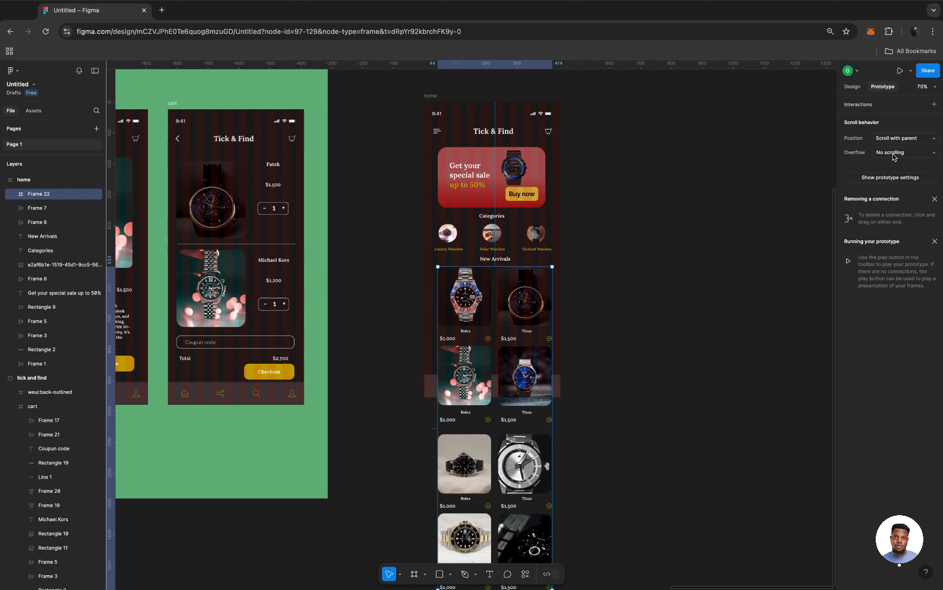
{"action": "left_click", "coordinate": [936, 153]}
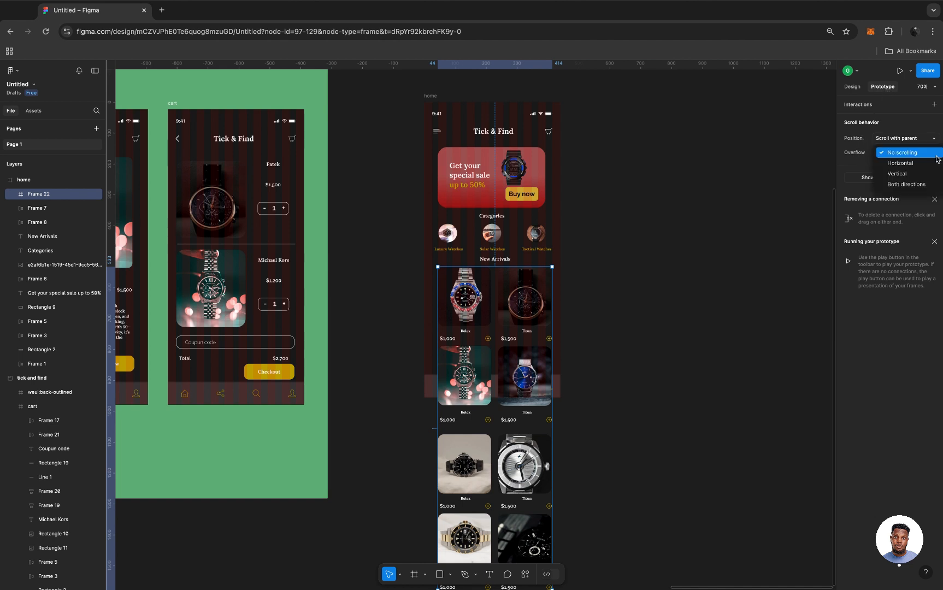
{"action": "left_click", "coordinate": [917, 178]}
Select the home frame and turn on Clip content for it.
{"action": "scroll", "coordinate": [597, 227], "scroll_direction": "up", "scroll_amount": 1}
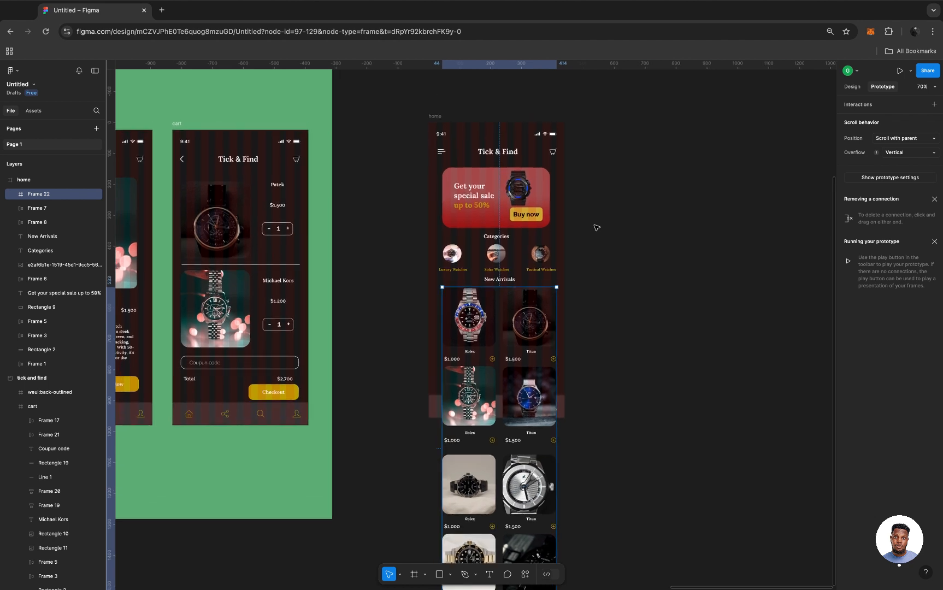
{"action": "left_click", "coordinate": [444, 127]}
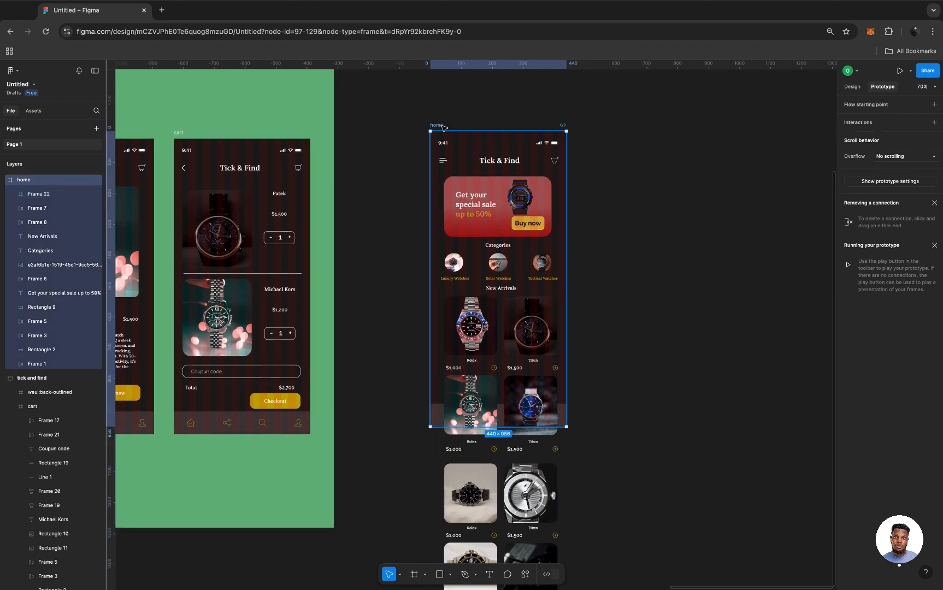
{"action": "left_click", "coordinate": [852, 87]}
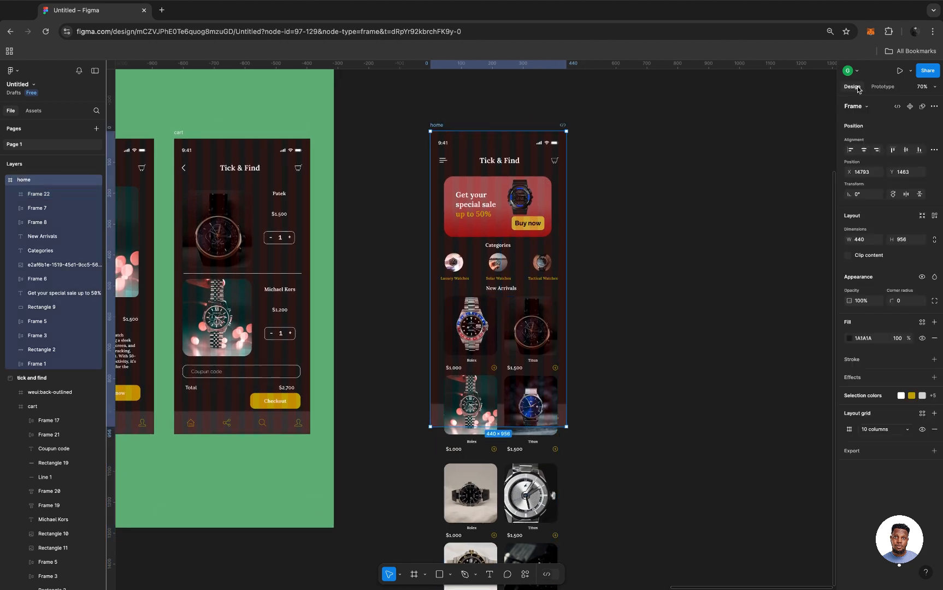
{"action": "left_click", "coordinate": [848, 256]}
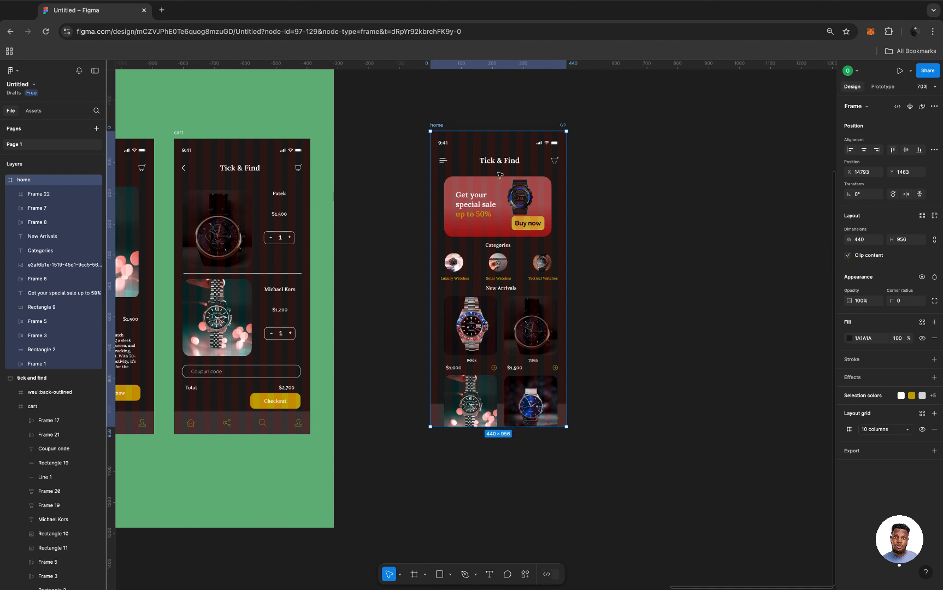
Preview the home screen prototype, close the preview, and turn off Clip content for the home frame.
{"action": "key", "text": "shift+space"}
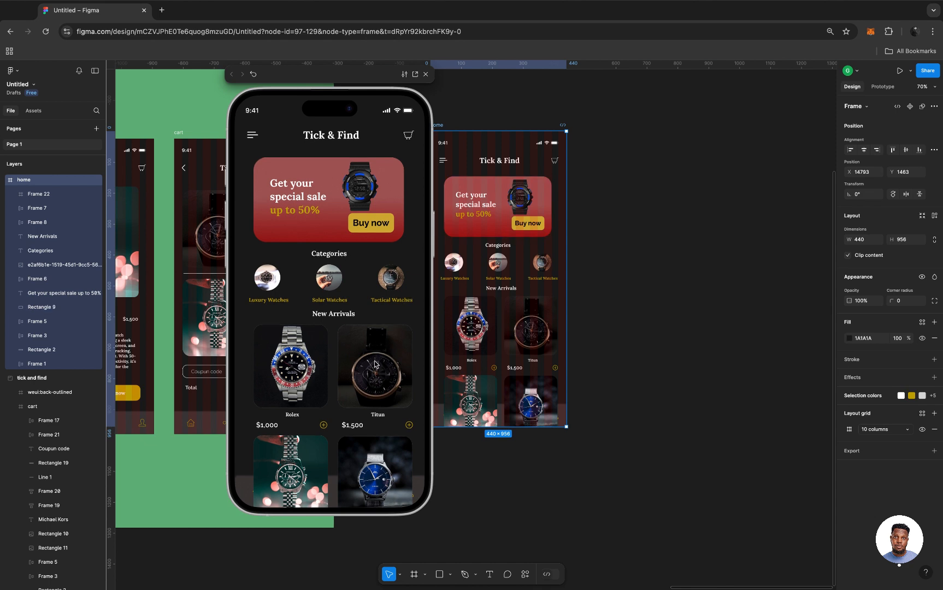
{"action": "left_click", "coordinate": [254, 73]}
{"action": "left_click", "coordinate": [426, 75]}
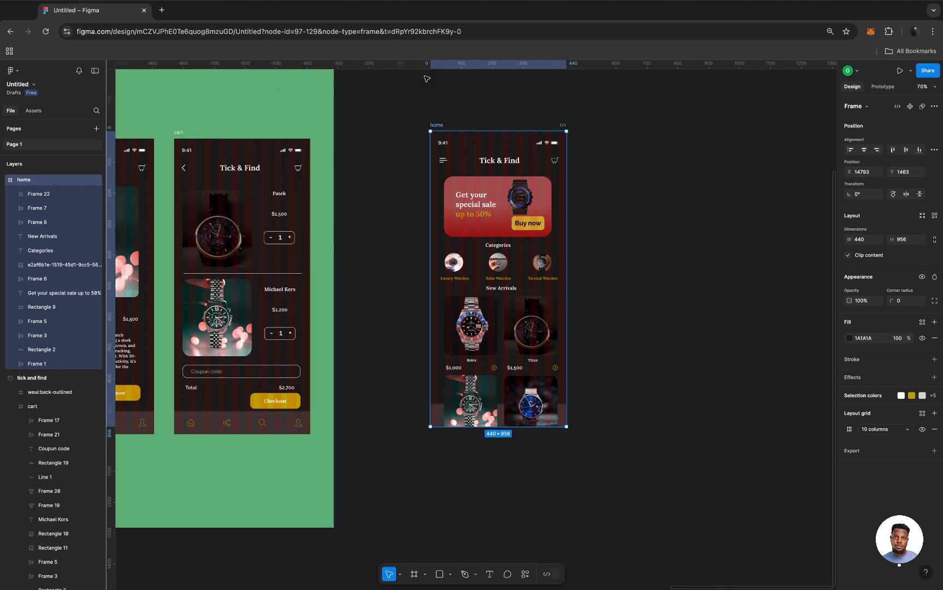
{"action": "left_click", "coordinate": [849, 256]}
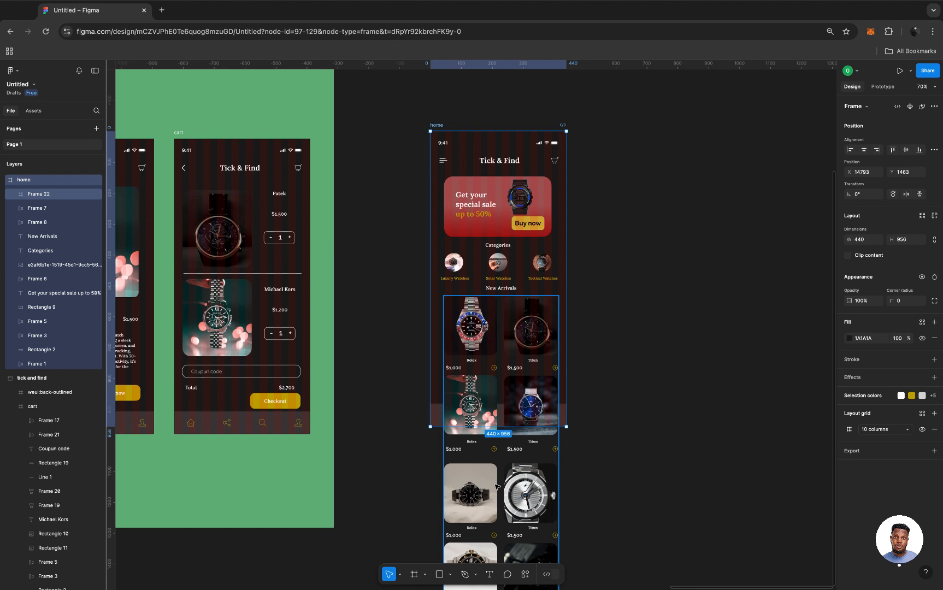
Shorten the product frame from its lower edge to a height of 335 so it ends above the bottom navigation bar.
{"action": "left_click", "coordinate": [497, 486]}
{"action": "scroll", "coordinate": [496, 486], "scroll_direction": "down", "scroll_amount": 4}
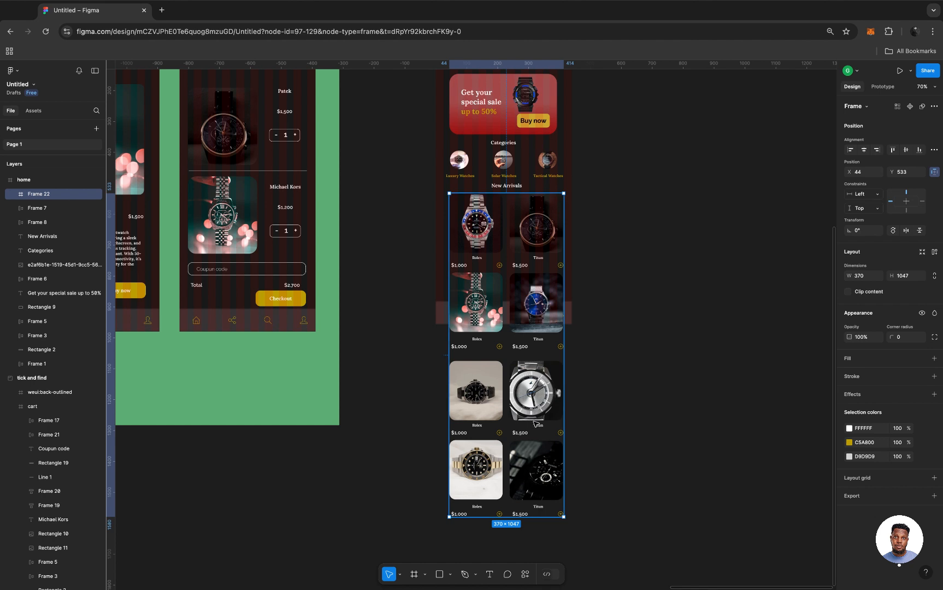
{"action": "left_click", "coordinate": [516, 519]}
{"action": "left_click_drag", "start_coordinate": [515, 519], "coordinate": [515, 450]}
{"action": "left_click_drag", "start_coordinate": [515, 443], "coordinate": [511, 297]}
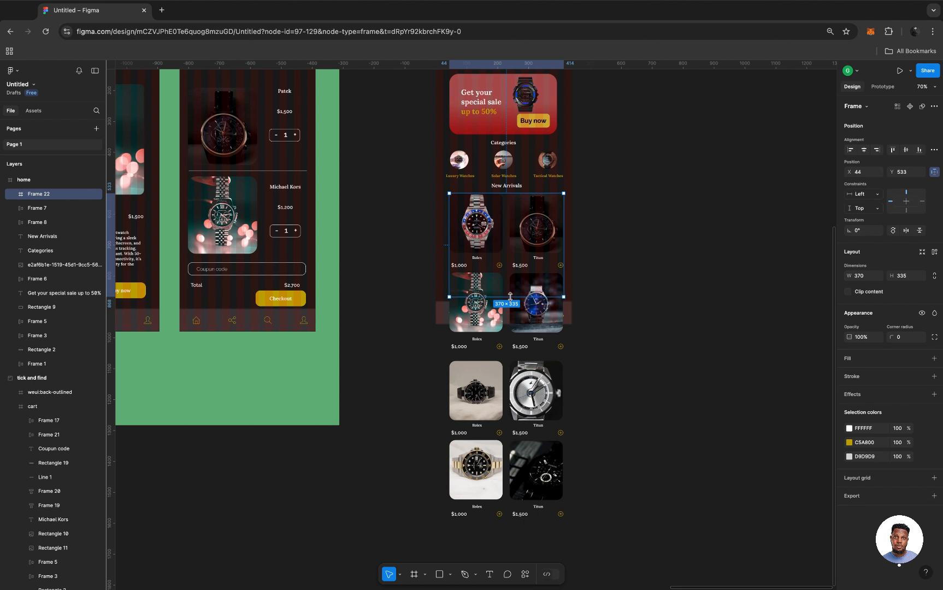
Turn on Clip content for the shortened product frame.
{"action": "scroll", "coordinate": [511, 297], "scroll_direction": "up", "scroll_amount": 5}
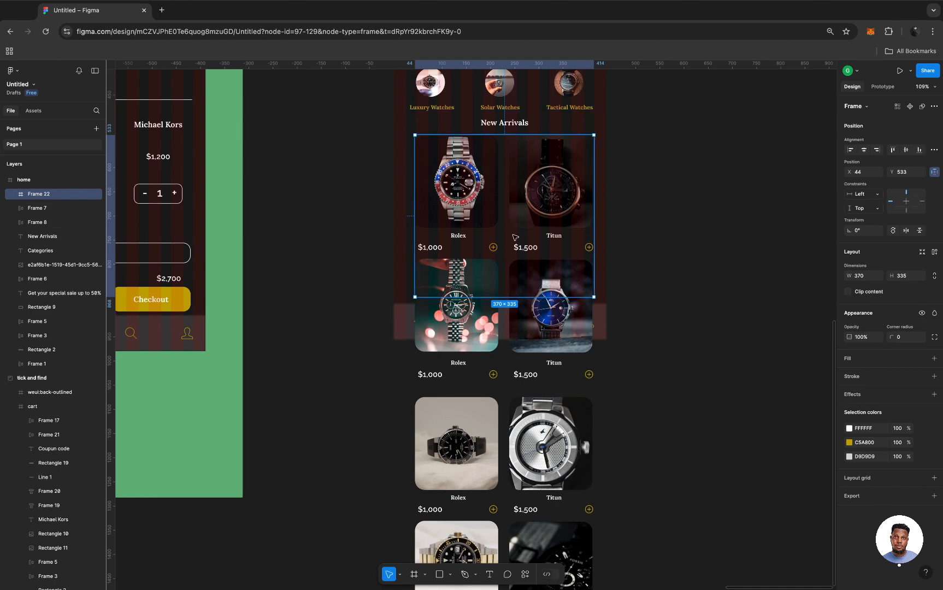
{"action": "scroll", "coordinate": [515, 237], "scroll_direction": "down", "scroll_amount": 5}
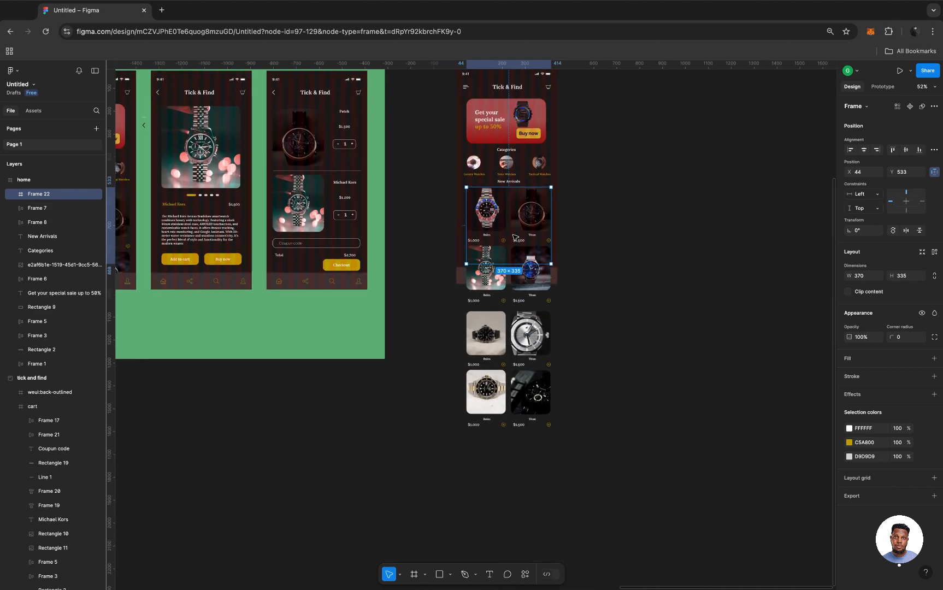
{"action": "scroll", "coordinate": [516, 237], "scroll_direction": "up", "scroll_amount": 3}
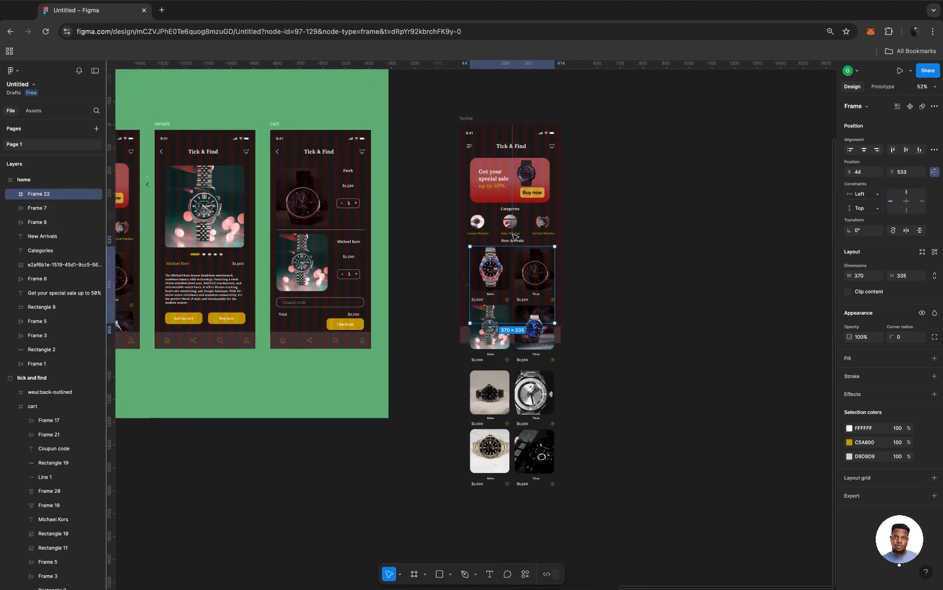
{"action": "left_click", "coordinate": [850, 293]}
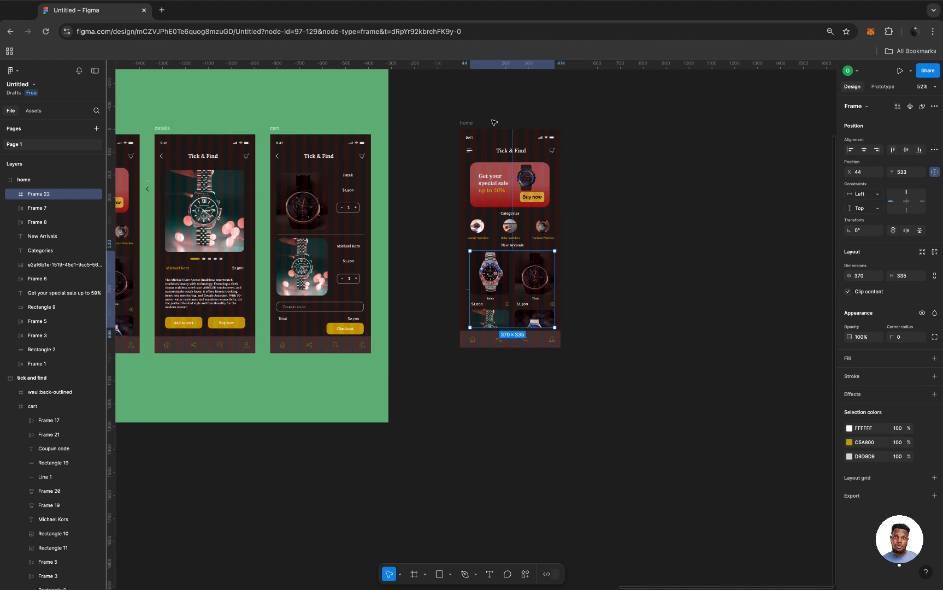
Preview the home frame as a prototype and scroll through the New Arrivals products to test the vertical scrolling.
{"action": "left_click", "coordinate": [466, 124]}
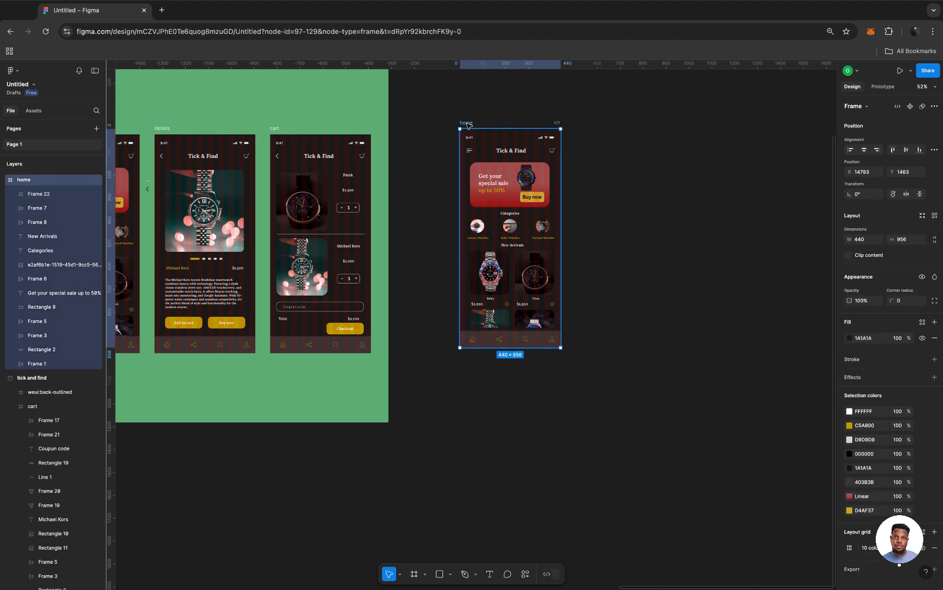
{"action": "key", "text": "shift+space"}
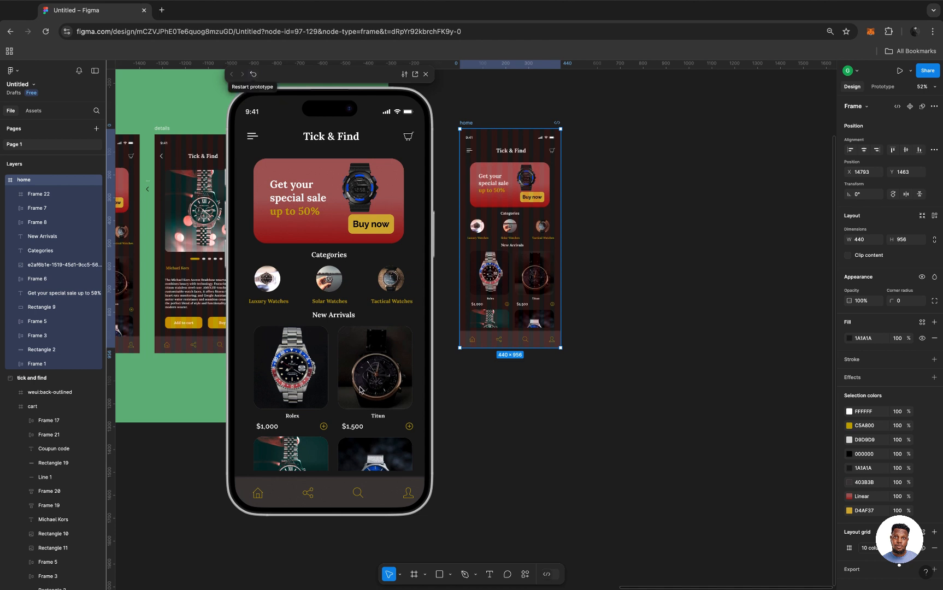
{"action": "scroll", "coordinate": [360, 390], "scroll_direction": "down", "scroll_amount": 5}
{"action": "scroll", "coordinate": [360, 390], "scroll_direction": "down", "scroll_amount": 5}
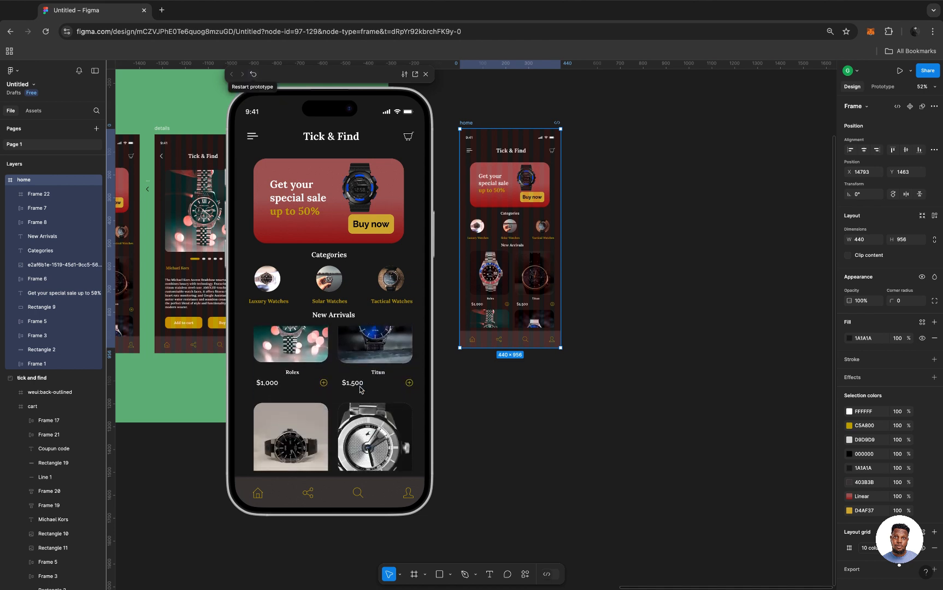
Scroll the New Arrivals products through their full range in the prototype preview to check that only this section moves.
{"action": "scroll", "coordinate": [360, 389], "scroll_direction": "down", "scroll_amount": 2}
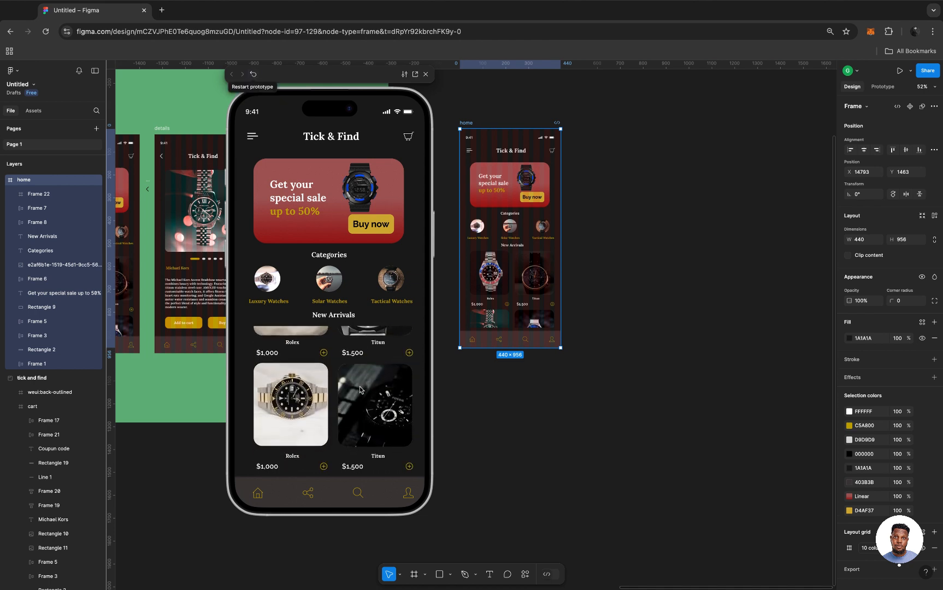
{"action": "scroll", "coordinate": [360, 390], "scroll_direction": "up", "scroll_amount": 2}
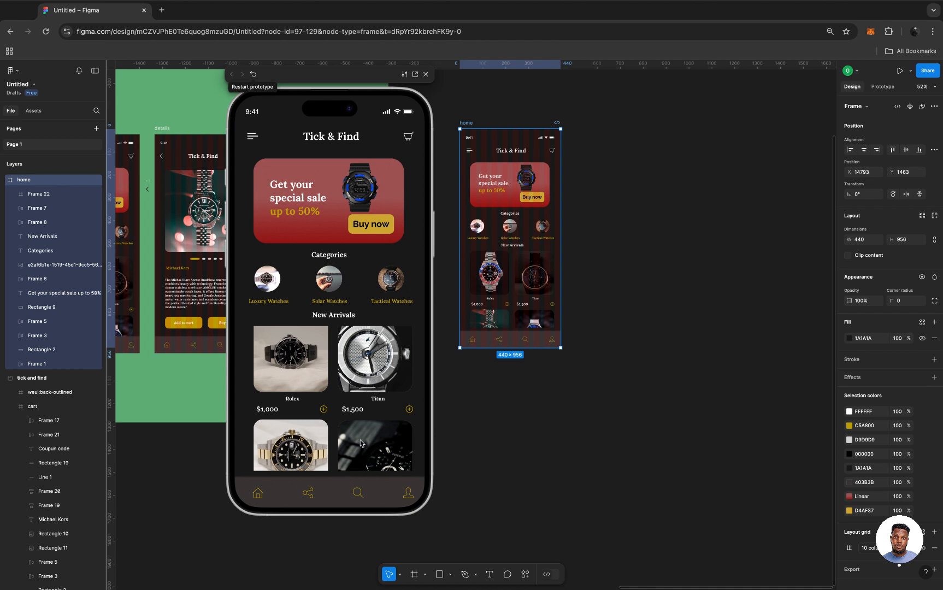
{"action": "scroll", "coordinate": [360, 443], "scroll_direction": "down", "scroll_amount": 2}
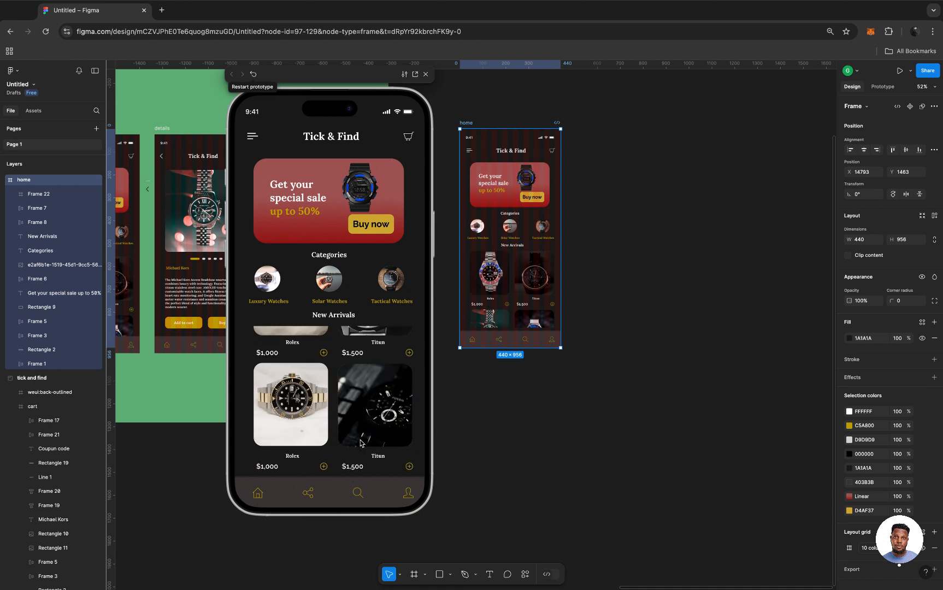
{"action": "scroll", "coordinate": [361, 444], "scroll_direction": "up", "scroll_amount": 5}
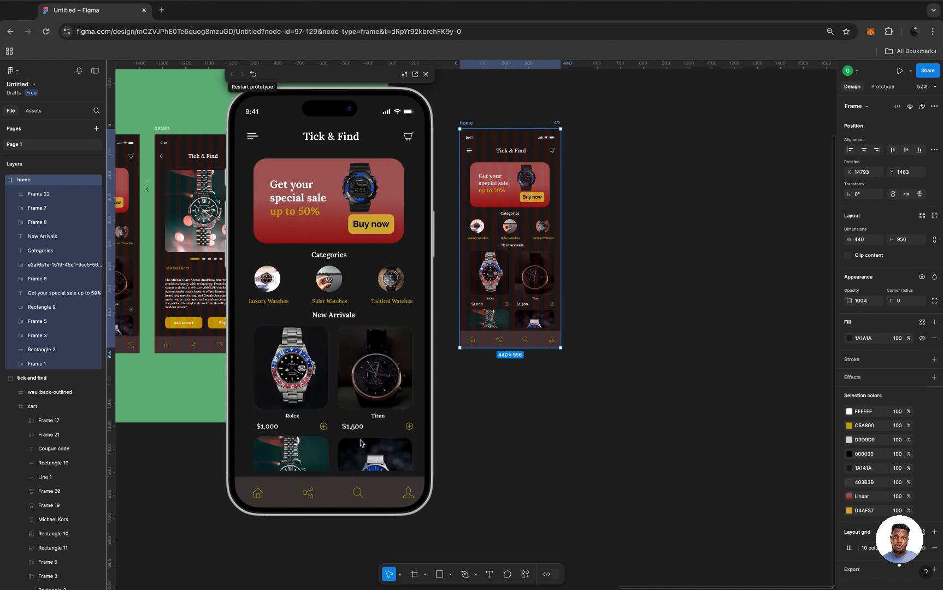
{"action": "scroll", "coordinate": [360, 443], "scroll_direction": "down", "scroll_amount": 3}
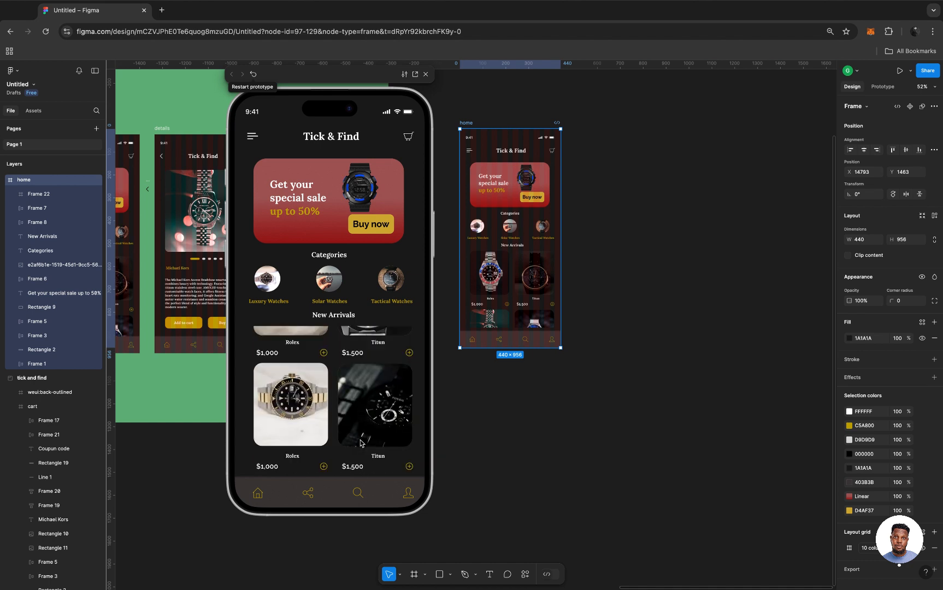
{"action": "scroll", "coordinate": [360, 443], "scroll_direction": "up", "scroll_amount": 5}
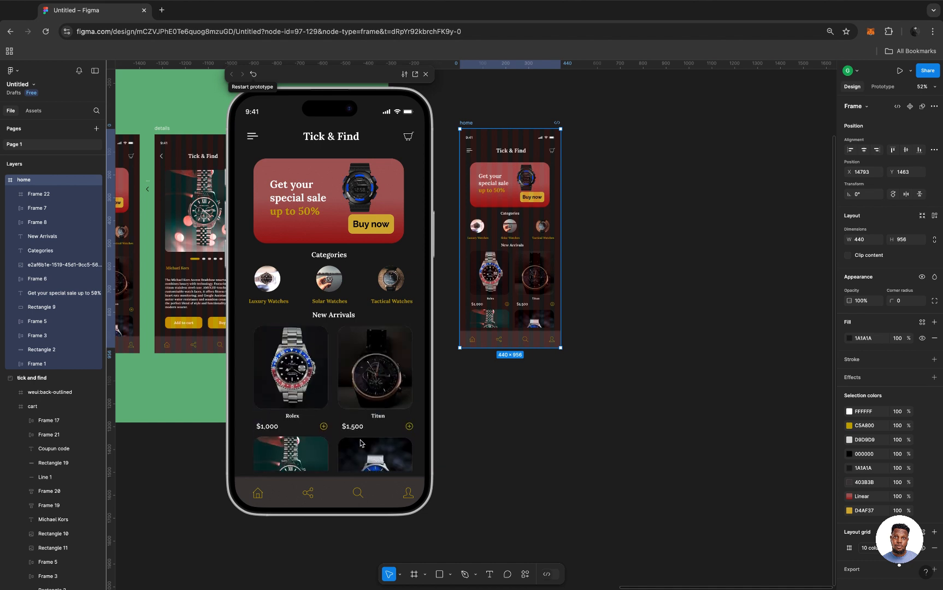
{"action": "scroll", "coordinate": [360, 443], "scroll_direction": "down", "scroll_amount": 3}
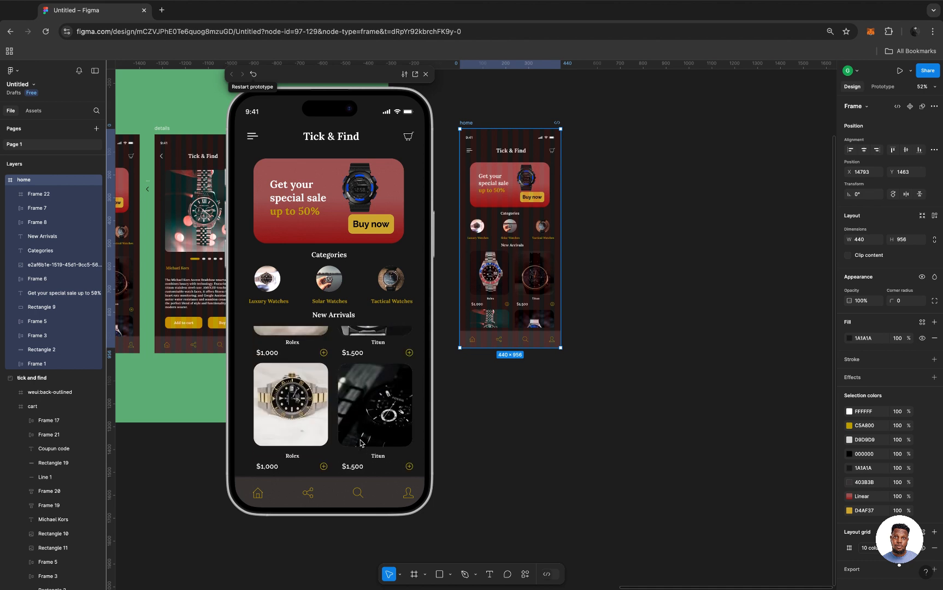
Move the prototype preview clear of the home frame on the canvas and test the New Arrivals scrolling in both directions again.
{"action": "left_click_drag", "start_coordinate": [363, 81], "coordinate": [719, 76]}
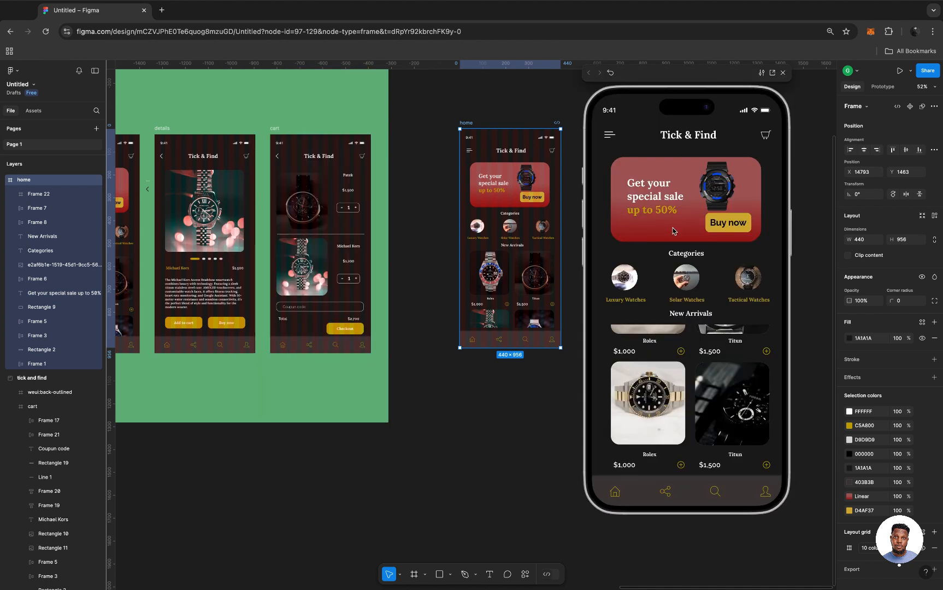
{"action": "scroll", "coordinate": [676, 422], "scroll_direction": "up", "scroll_amount": 5}
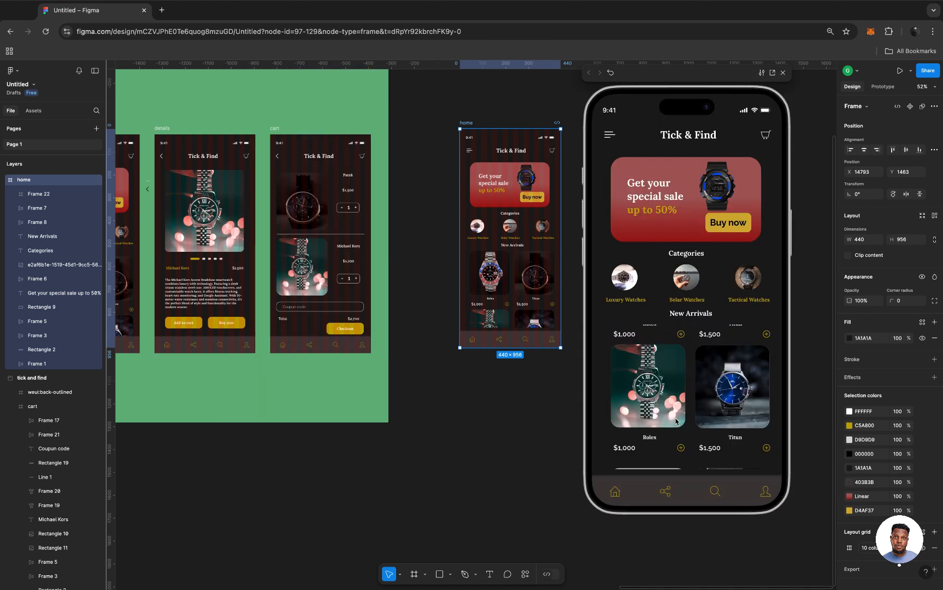
{"action": "scroll", "coordinate": [676, 422], "scroll_direction": "down", "scroll_amount": 5}
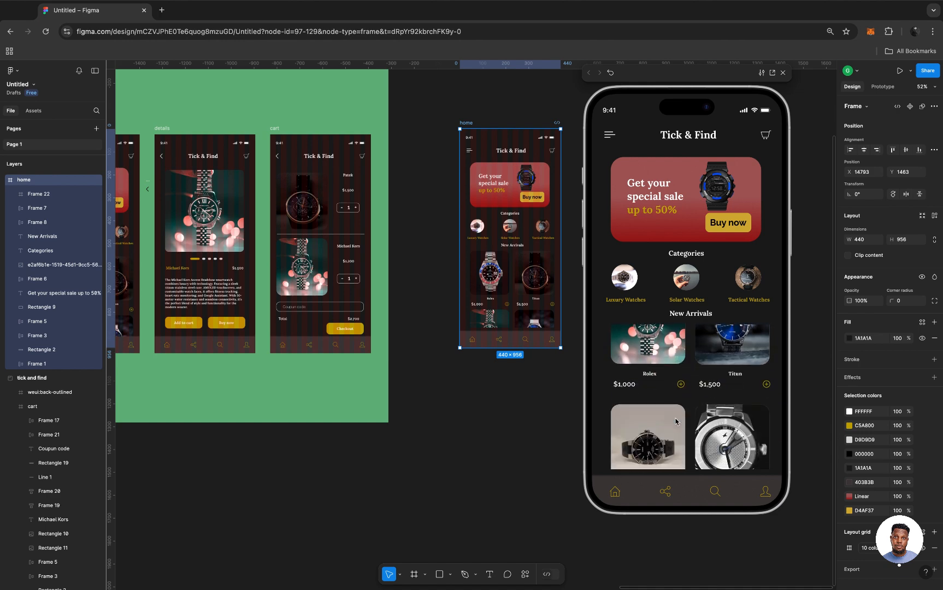
{"action": "scroll", "coordinate": [676, 422], "scroll_direction": "up", "scroll_amount": 5}
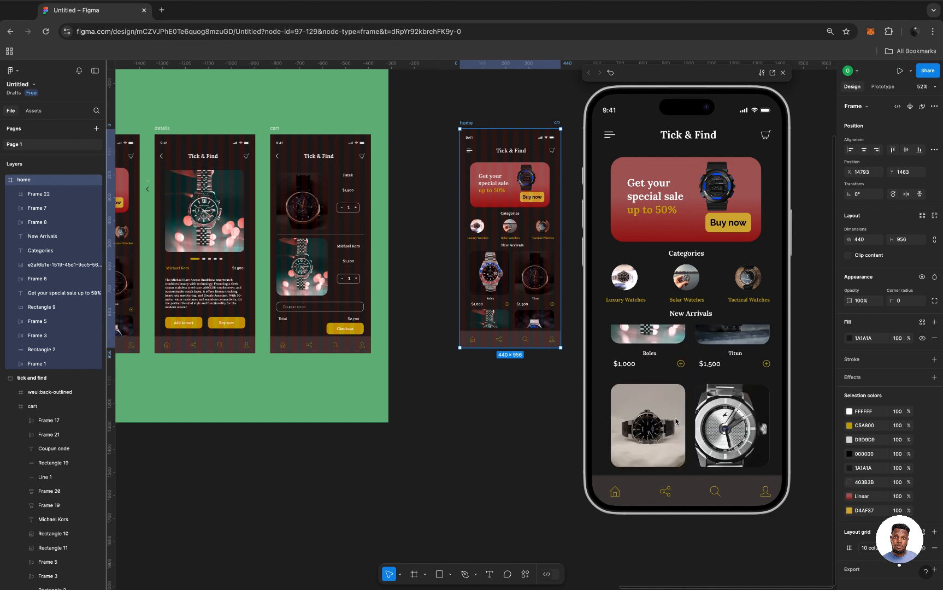